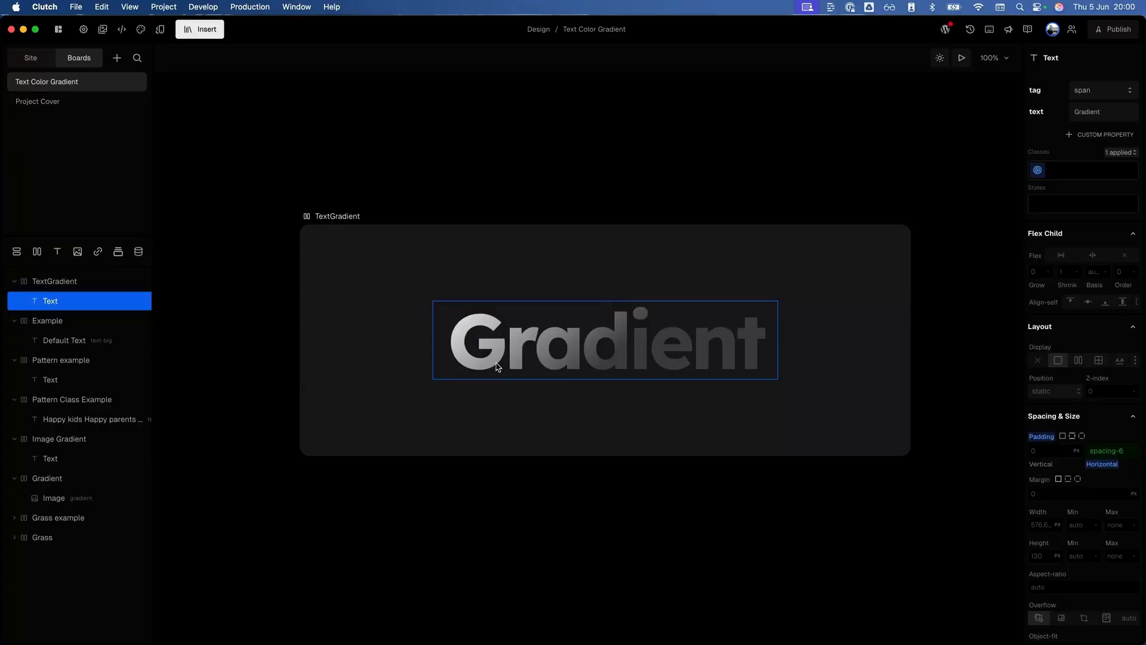
Extend the wording of the text in the TextGradient board to "Gradient text"
drag(628, 348, 540, 348)
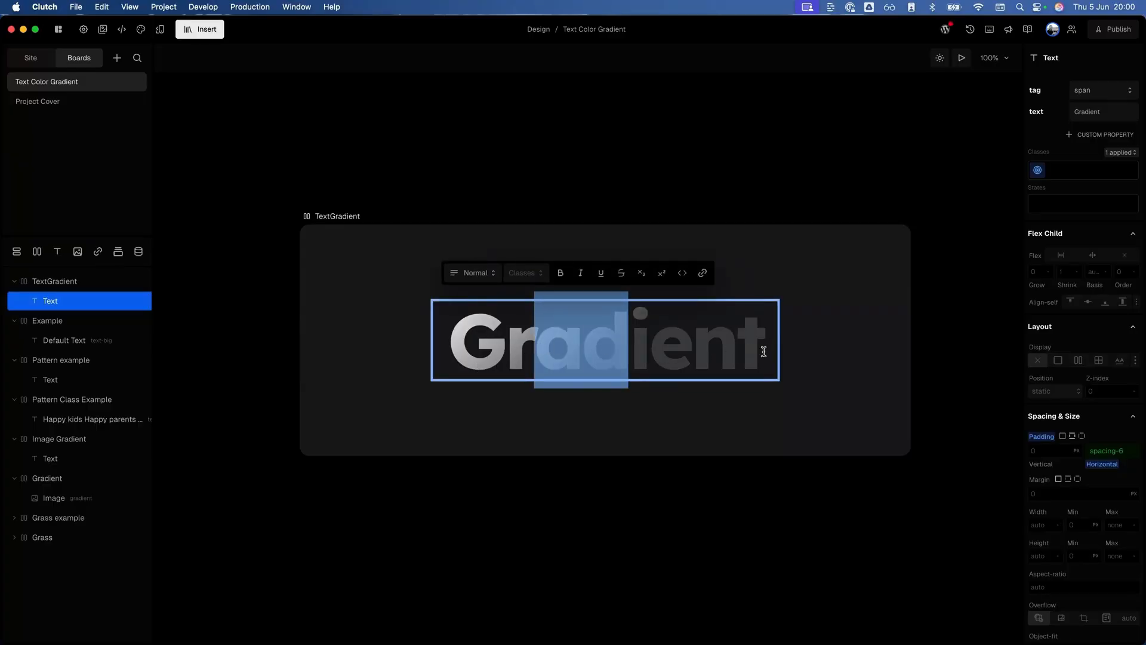
key(Escape)
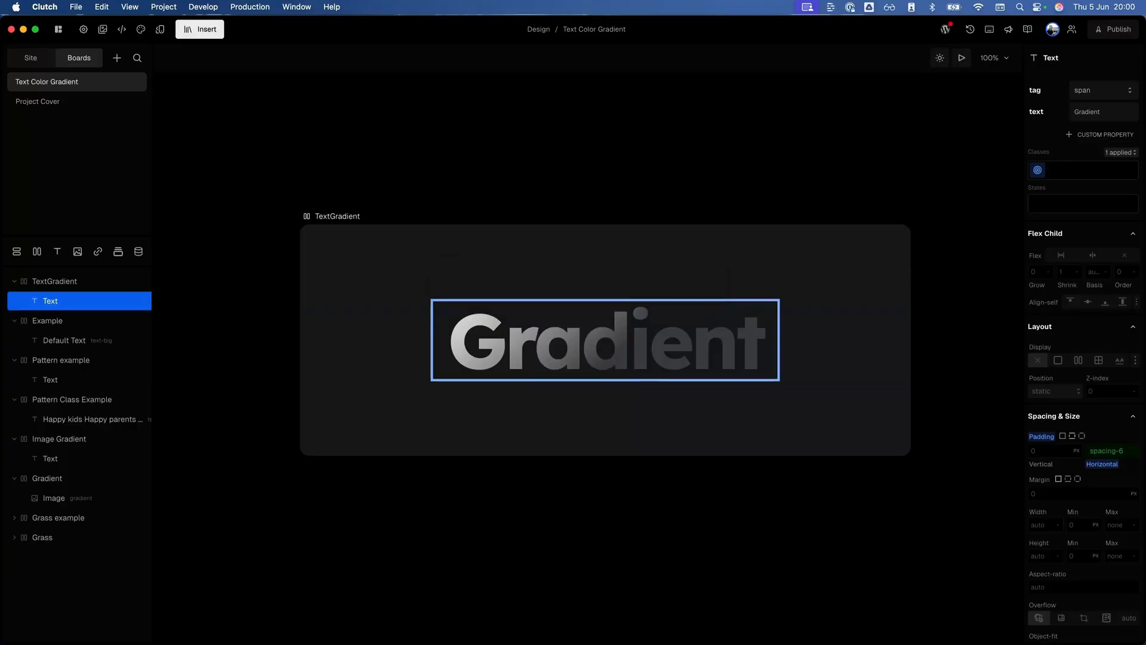
text(text)
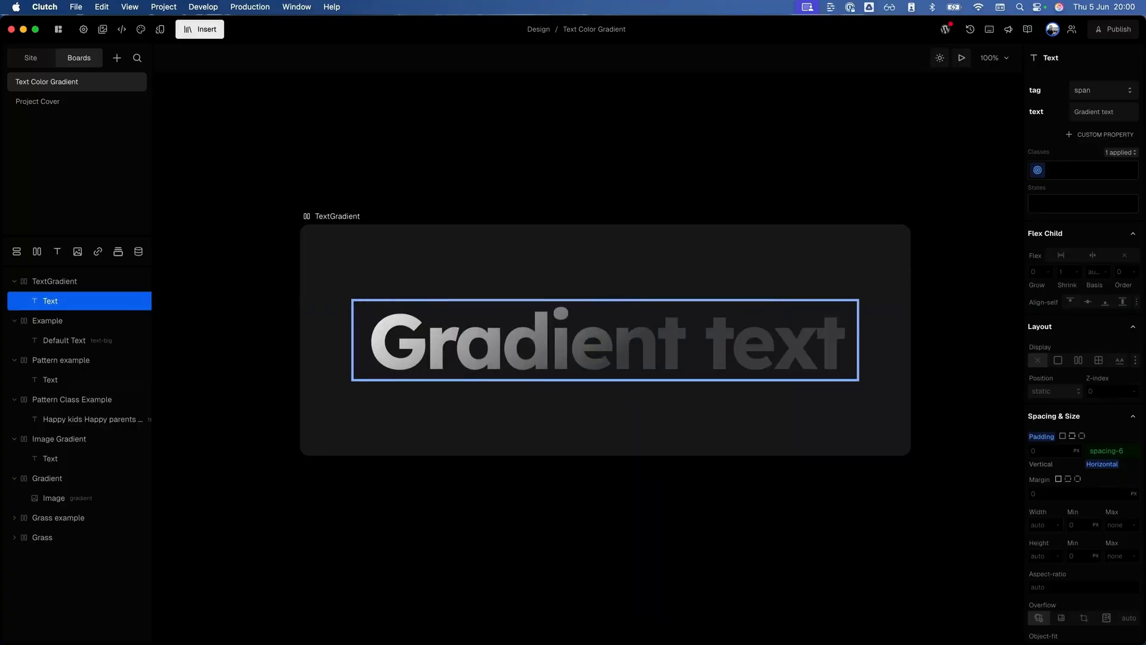
click(661, 484)
Add a linear gradient background layer to the Default Text element in the Example board
scroll(667, 485, right, 5)
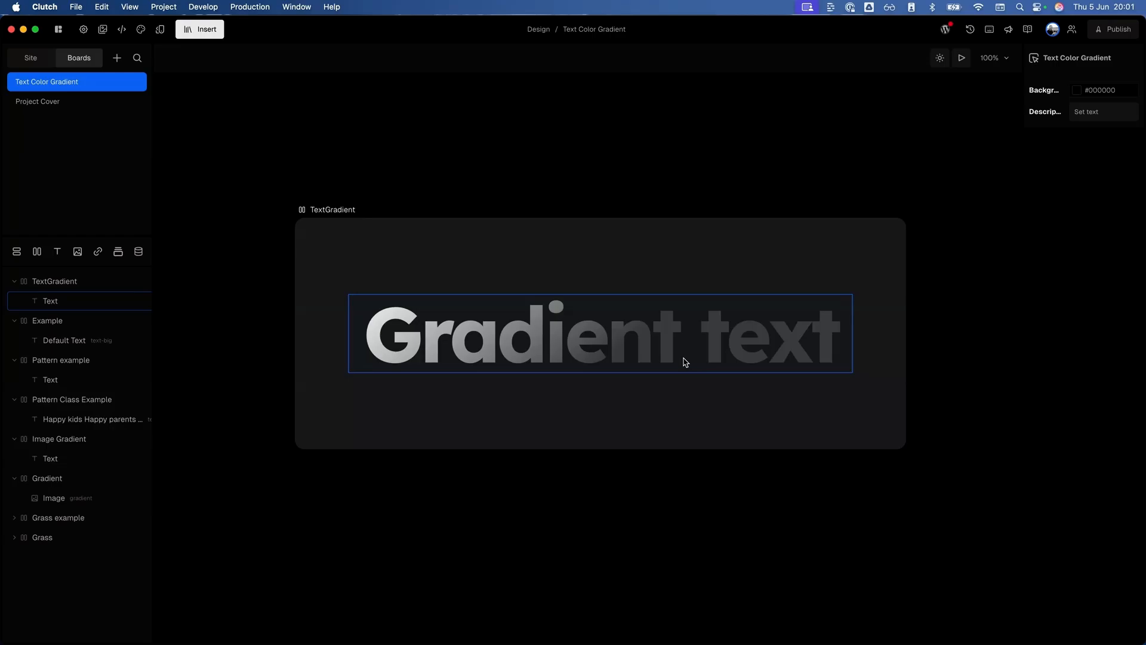
scroll(531, 344, up, 1)
scroll(563, 348, down, 8)
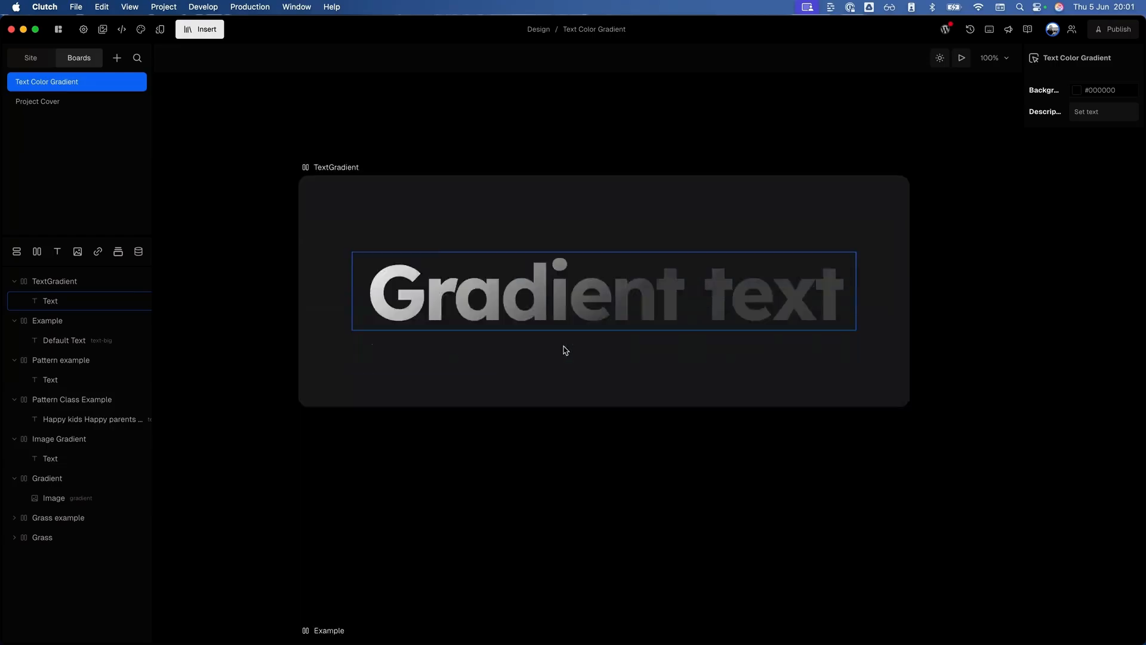
click(585, 414)
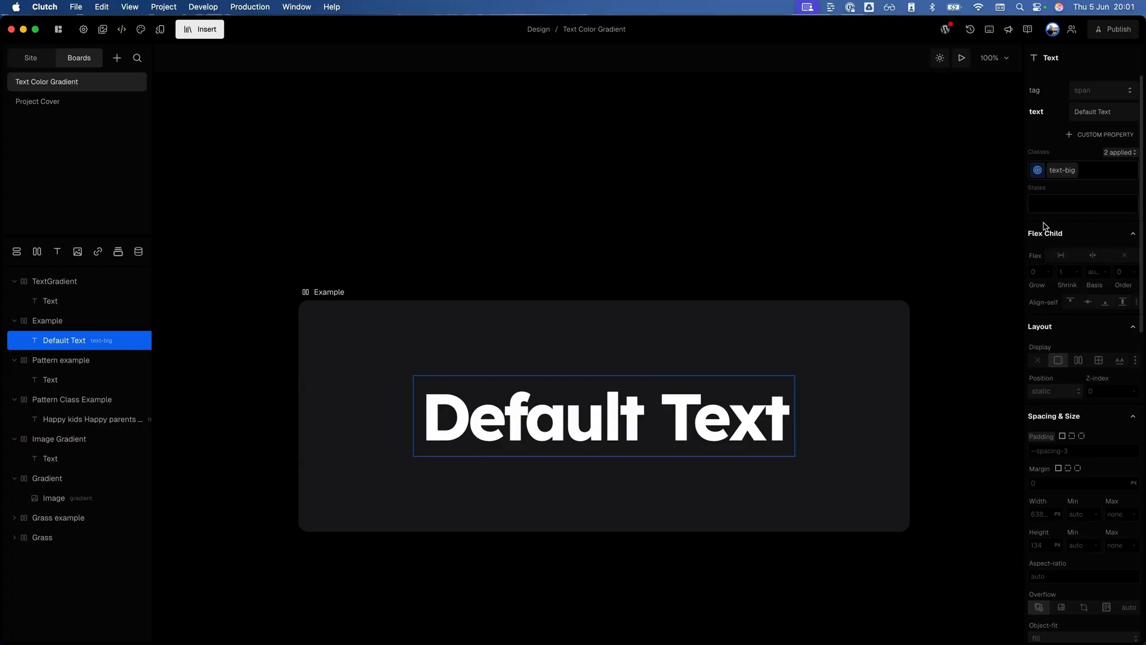
click(1061, 172)
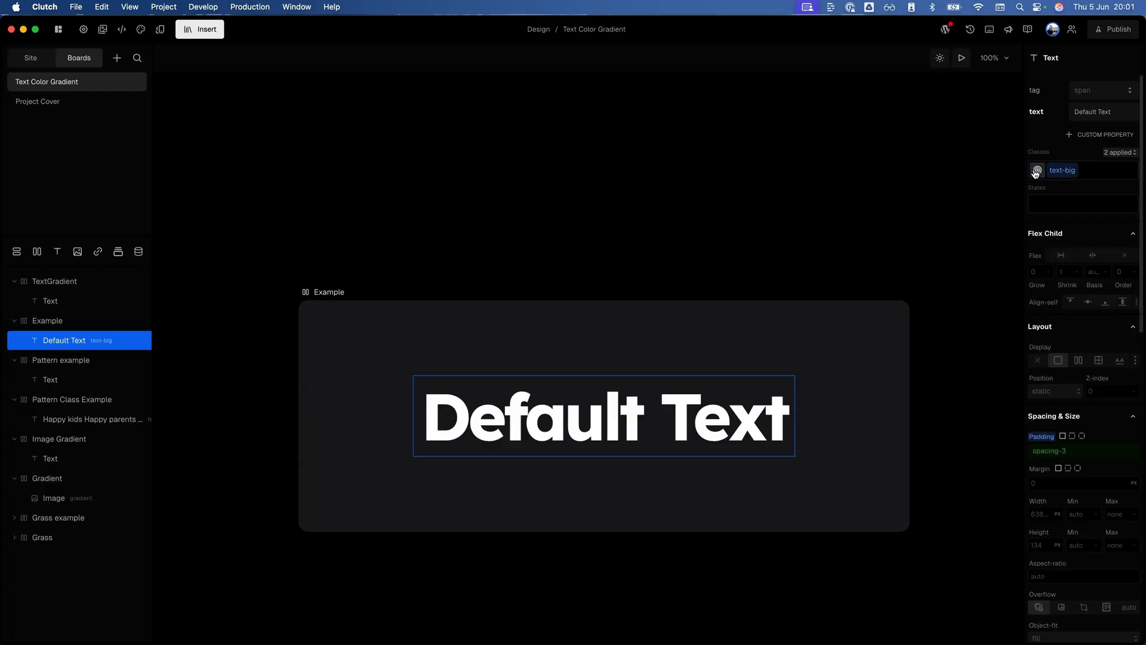
click(1037, 171)
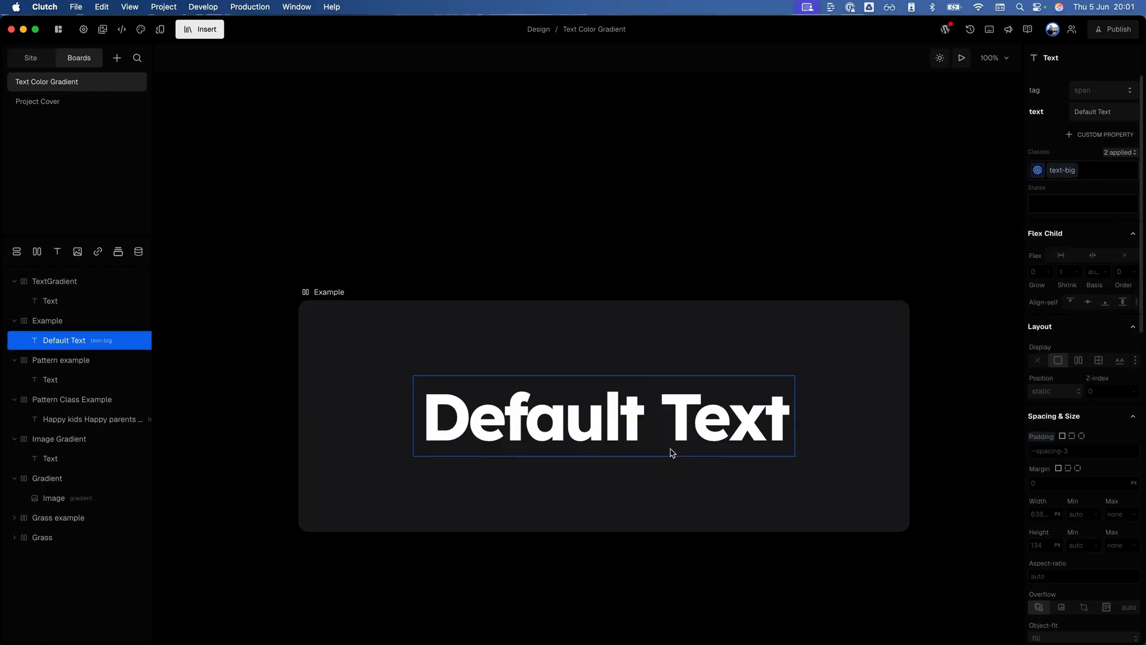
scroll(1072, 336, down, 3)
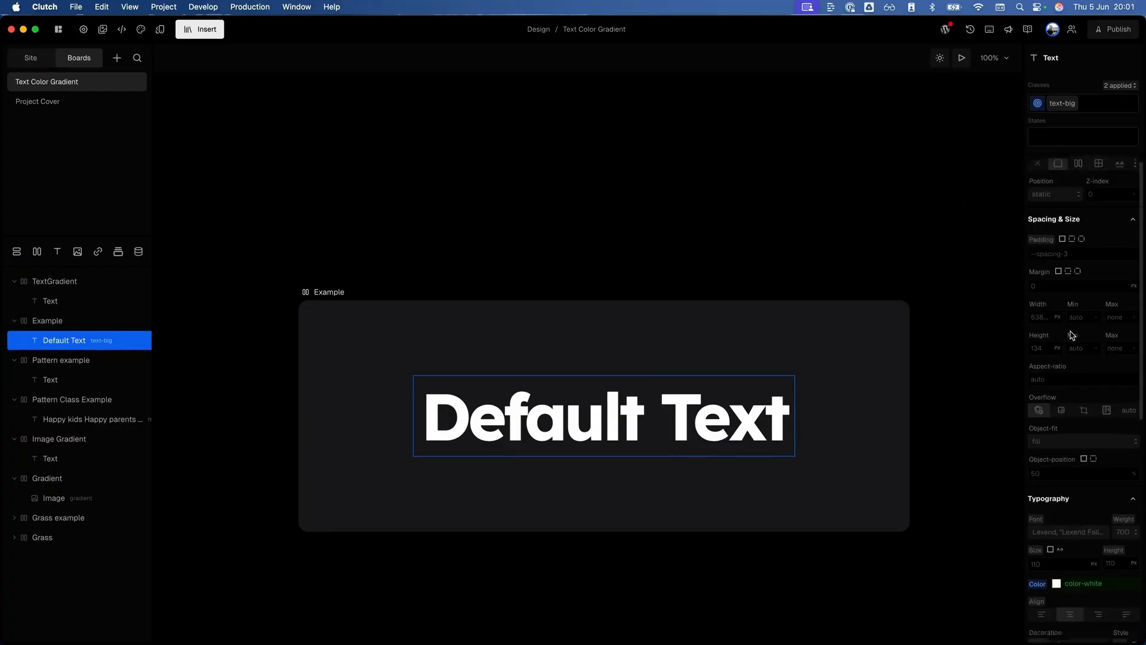
scroll(1072, 336, down, 8)
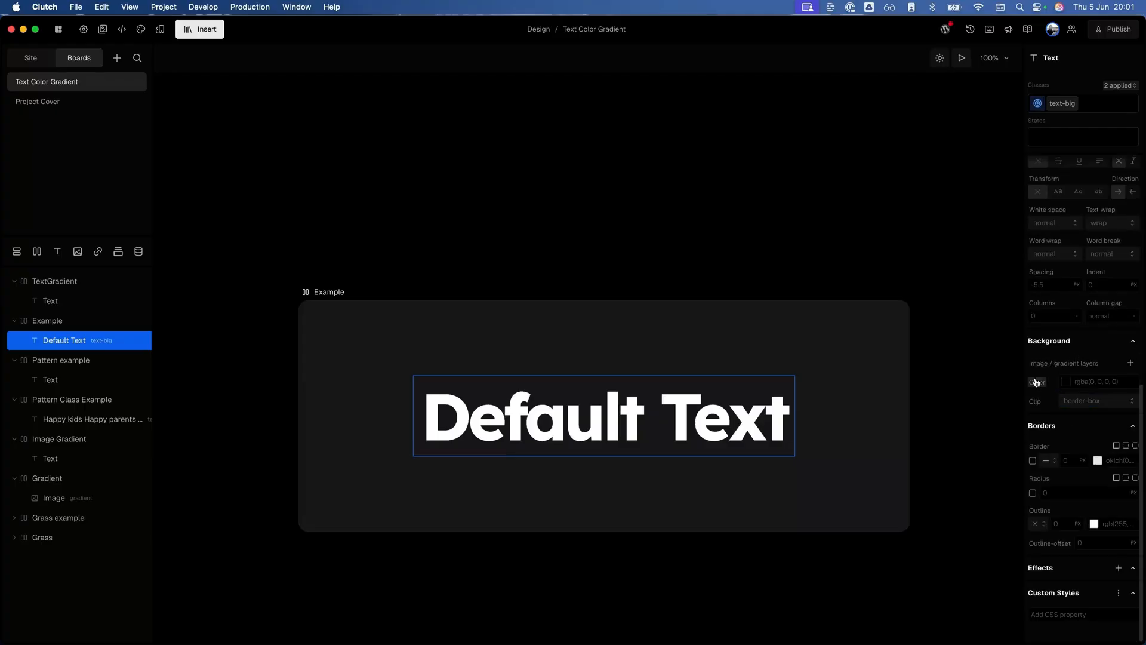
click(1130, 363)
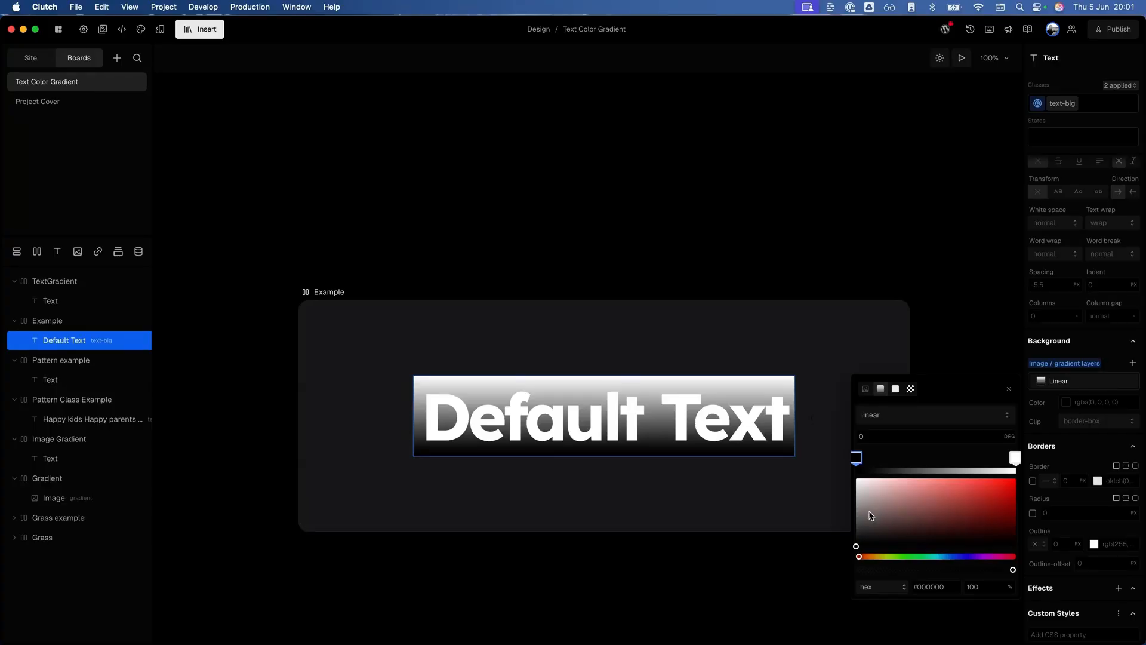
Set the gradient's angle to 90 degrees and its starting colour stop to the zinc 700 token
click(896, 436)
text(90)
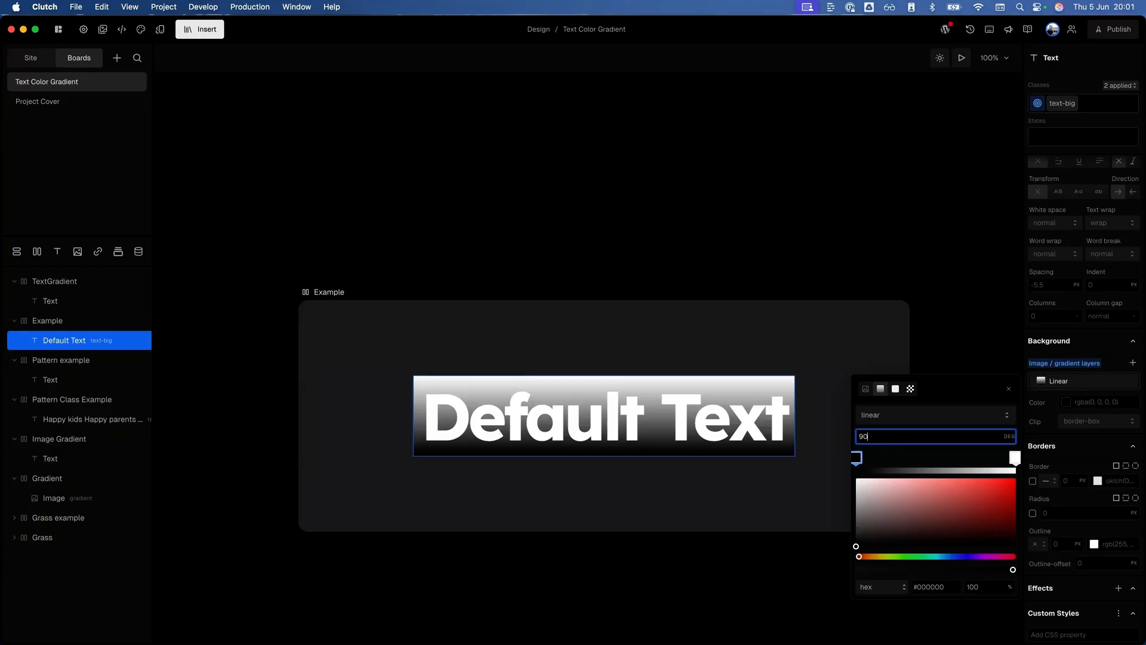
key(Return)
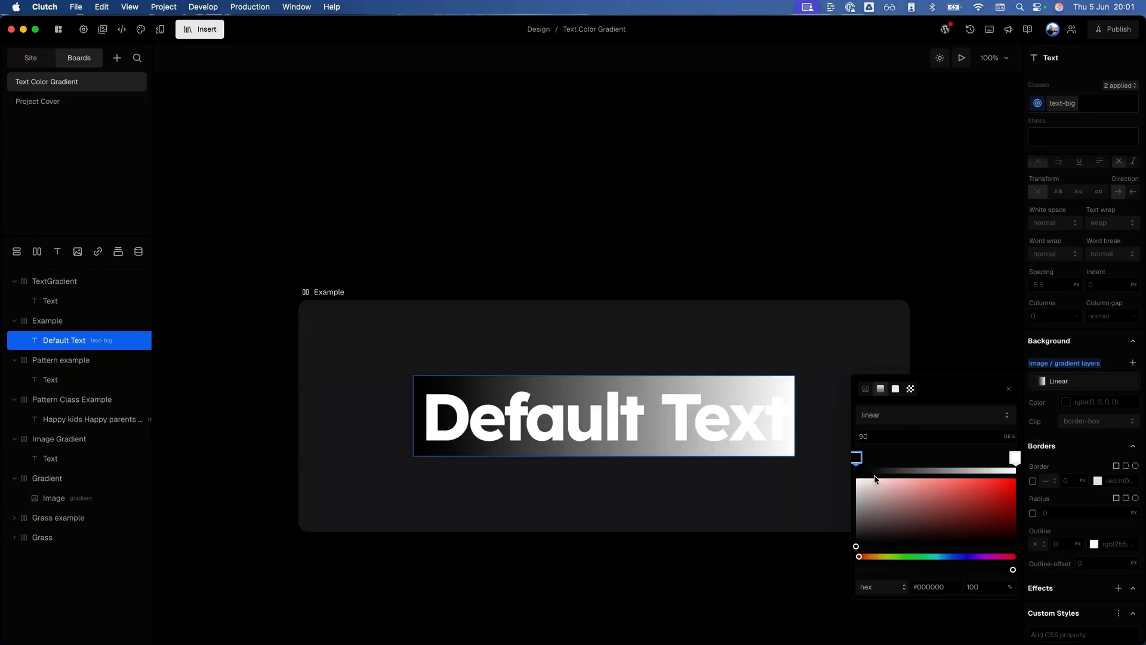
click(910, 579)
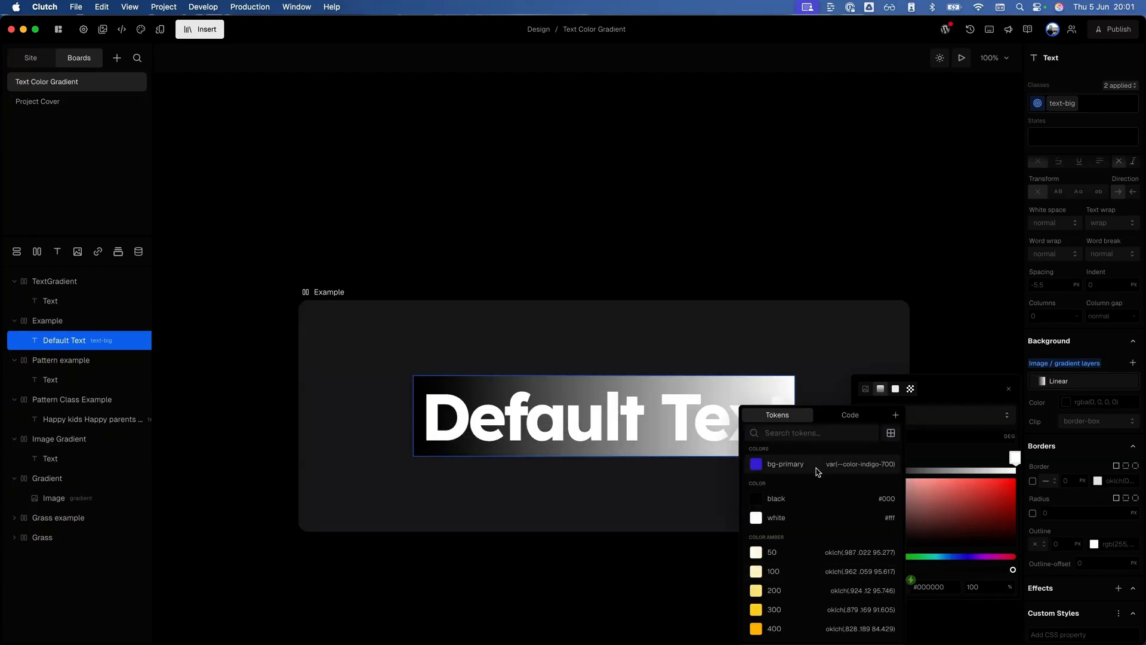
click(795, 437)
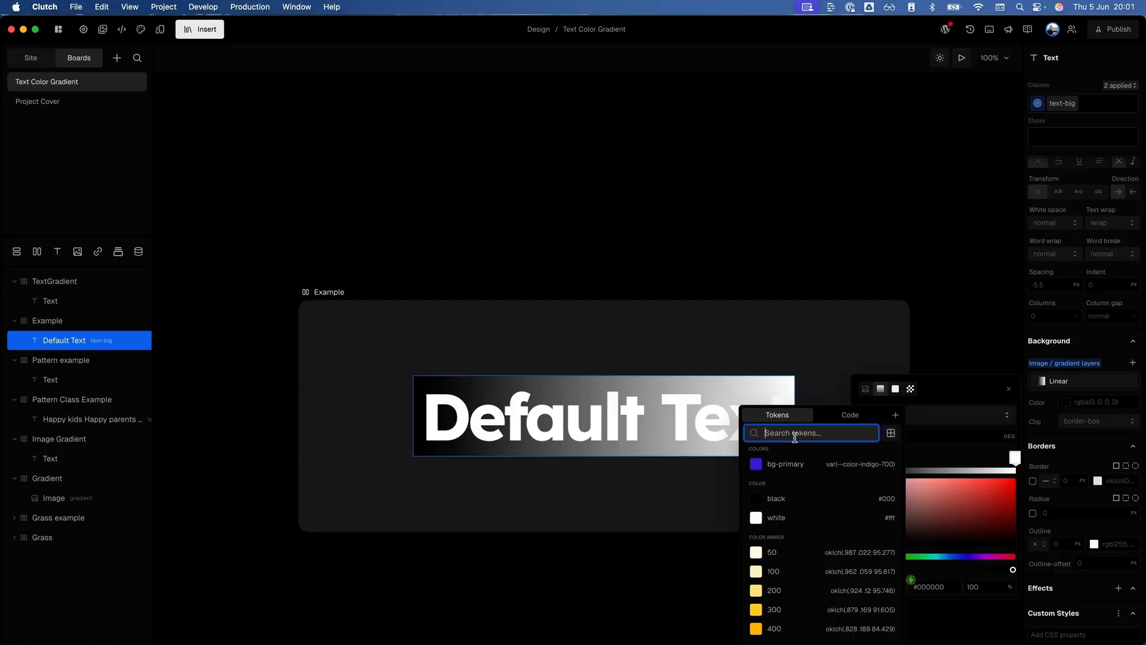
text(zinc)
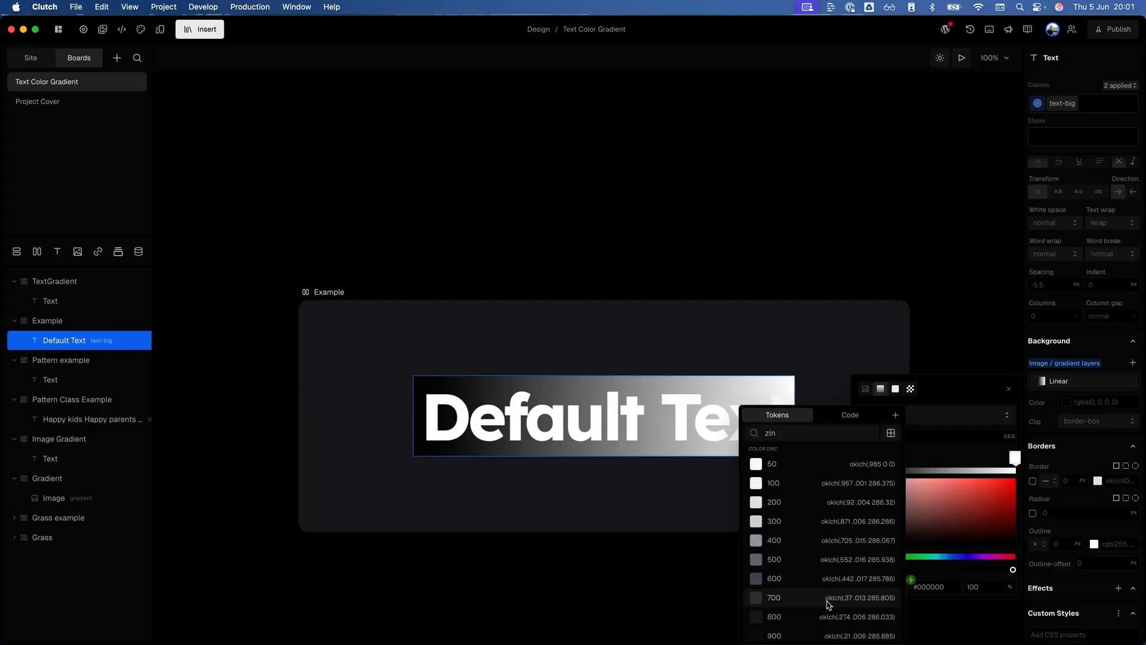
click(819, 600)
Set the gradient's white end colour stop to the zinc 300 token and close the gradient settings
click(1015, 457)
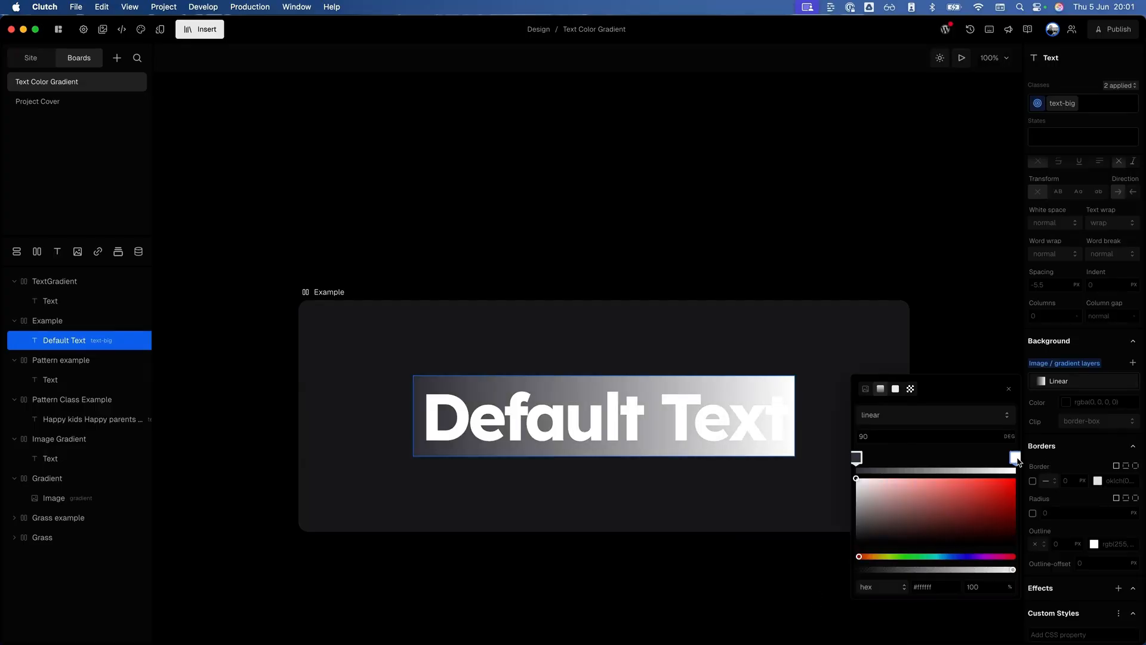
click(911, 580)
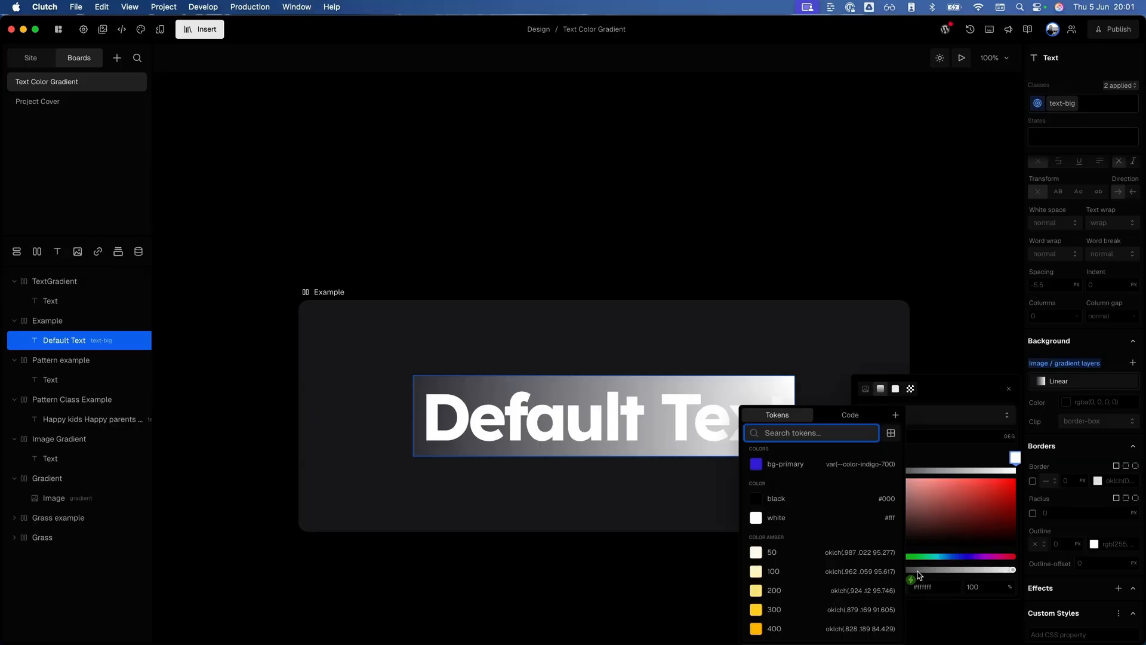
text(zin)
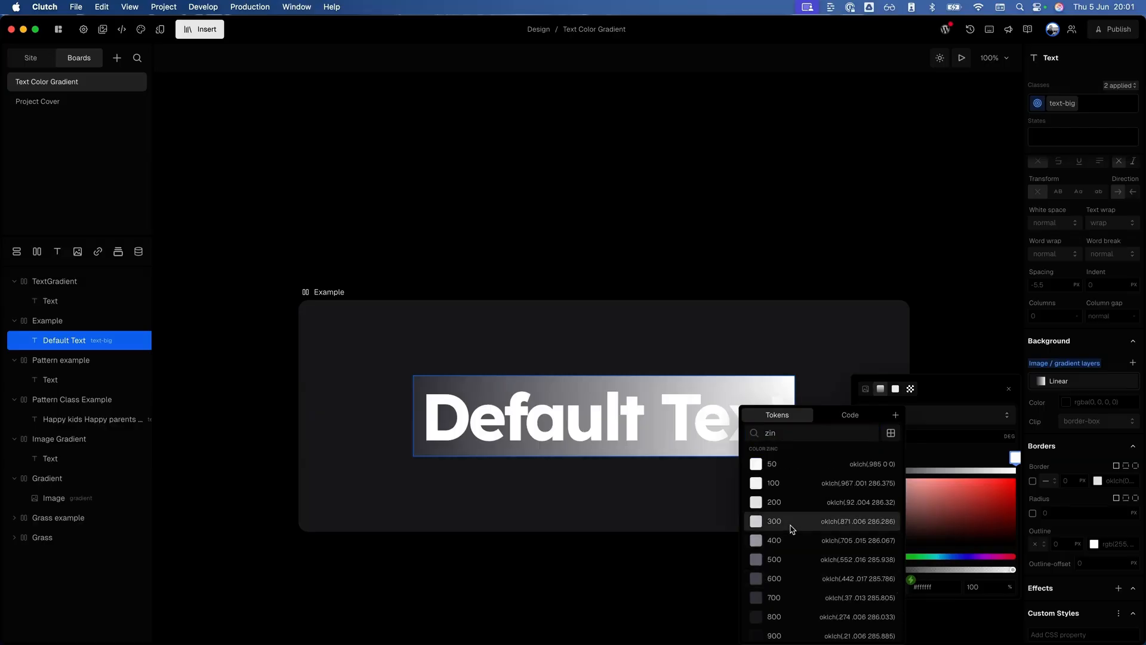
click(793, 524)
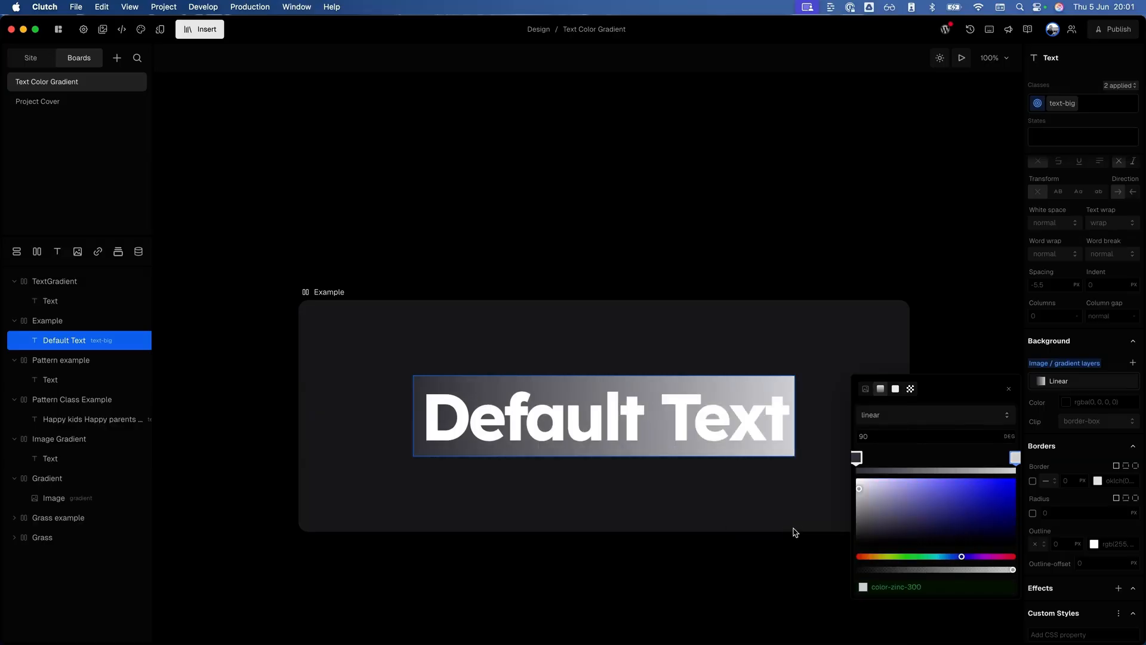
click(1084, 443)
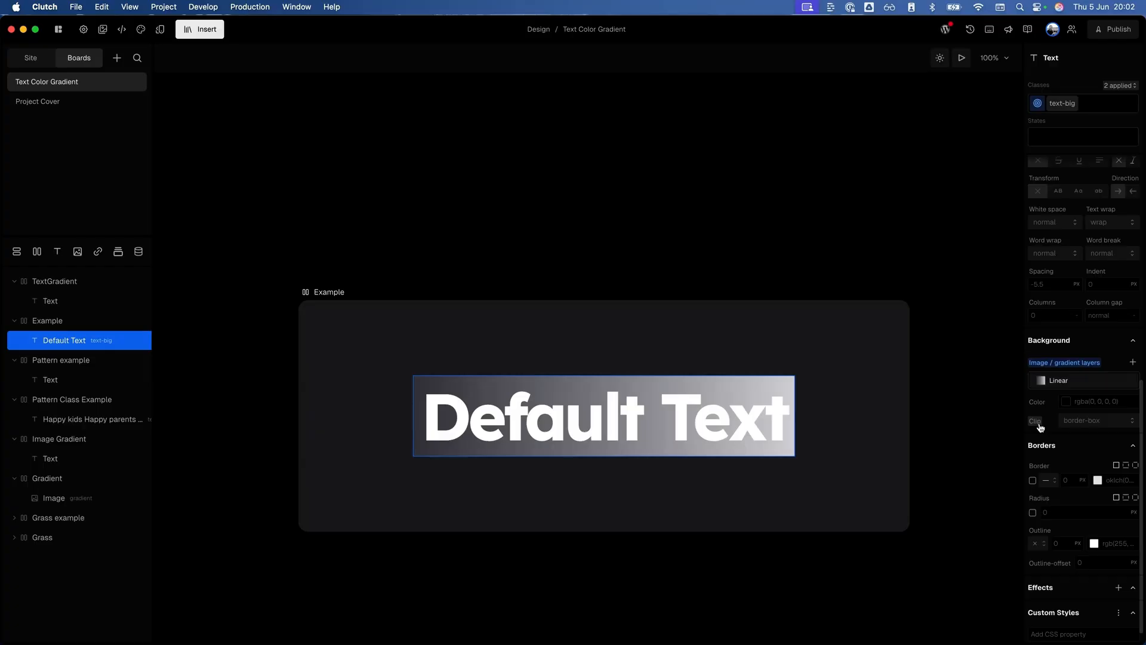
Set the background clip of the Default Text to text
click(1084, 424)
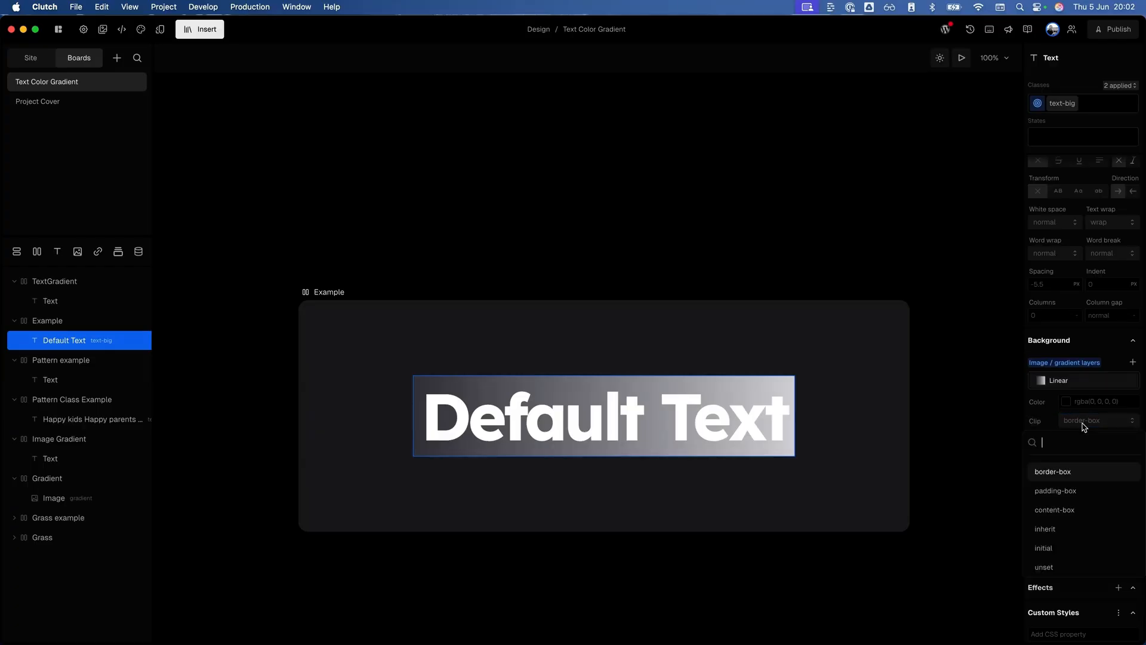
text(text)
key(Return)
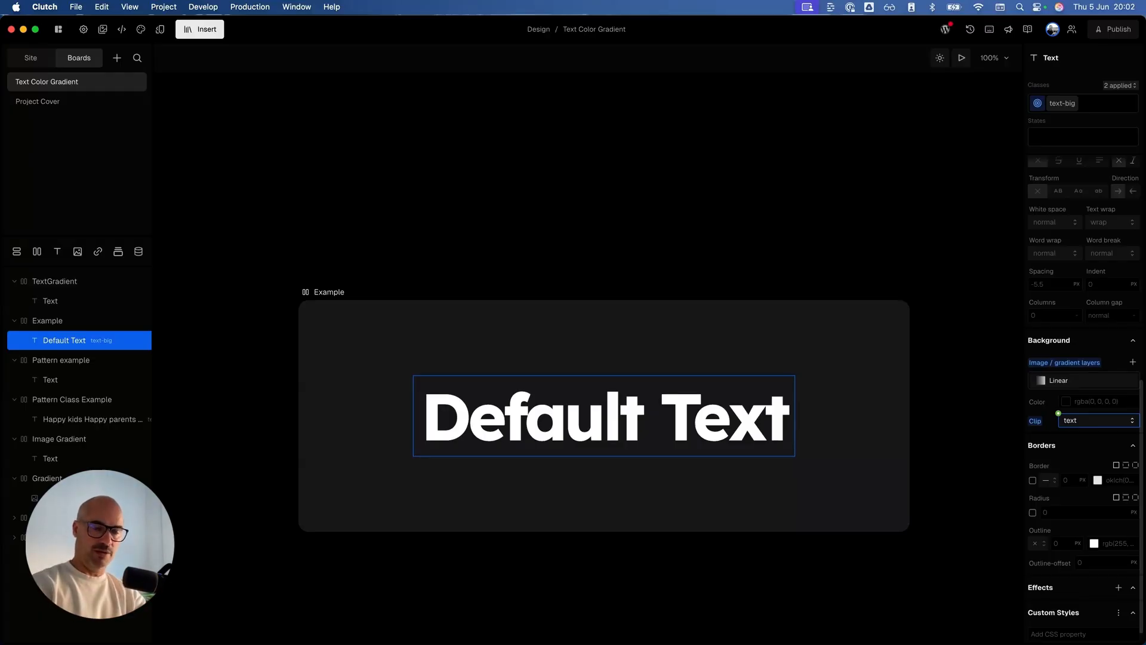
Reset the Default Text's white typography colour and make it transparent
scroll(1075, 428, up, 5)
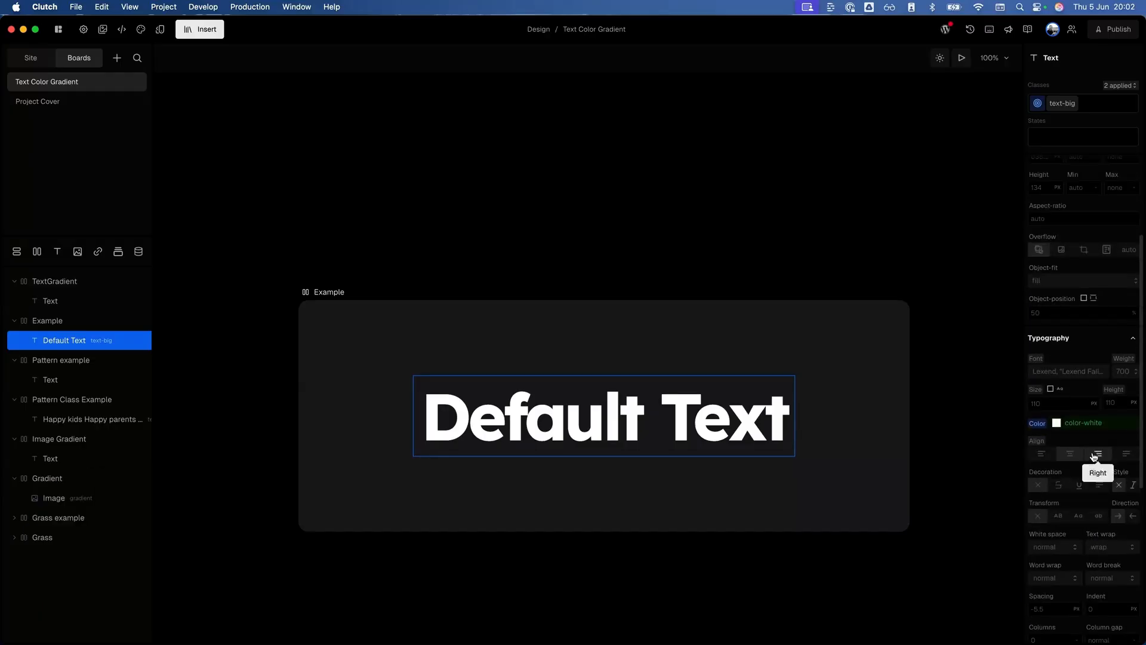
alt+click(1042, 426)
click(1061, 425)
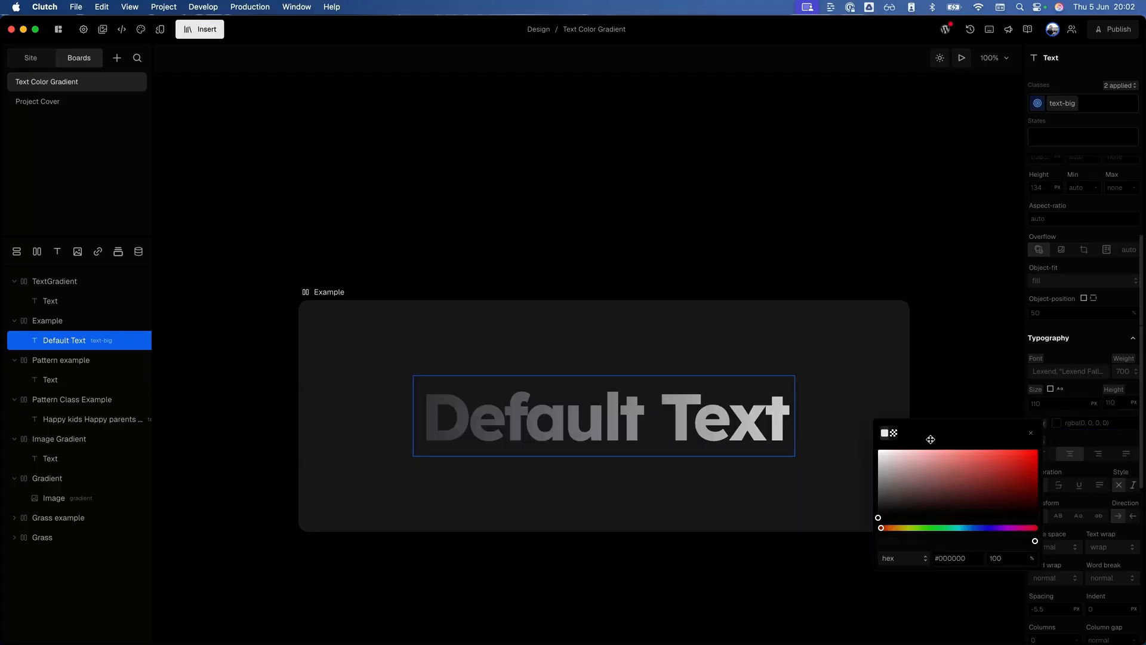
click(895, 434)
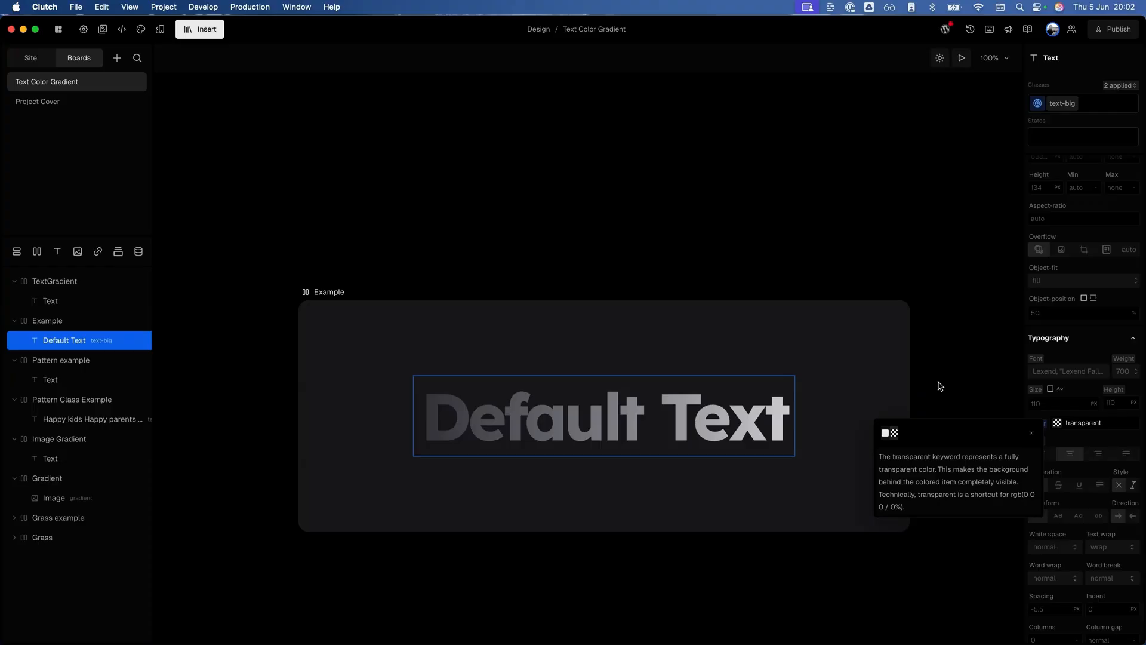
Check that the gradient-filled Default Text can still be selected for editing, and leave text editing
click(593, 422)
double_click(600, 423)
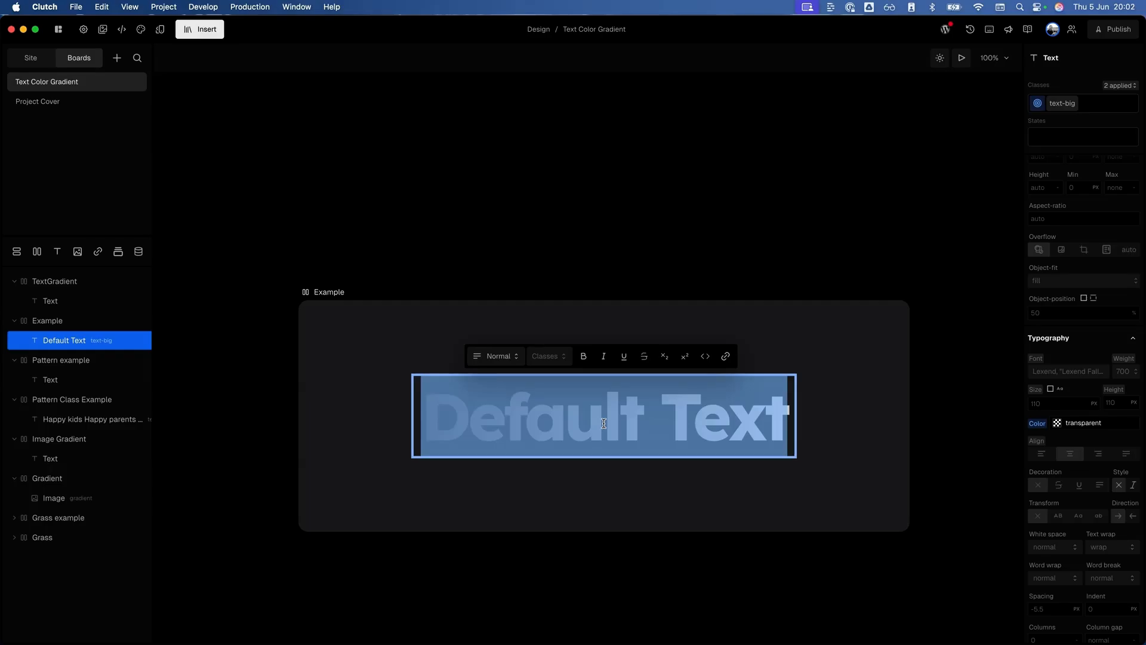
click(596, 256)
Examine the repeating-linear-gradient code used as the background layer of the Happy kids text in Pattern example
scroll(596, 256, down, 3)
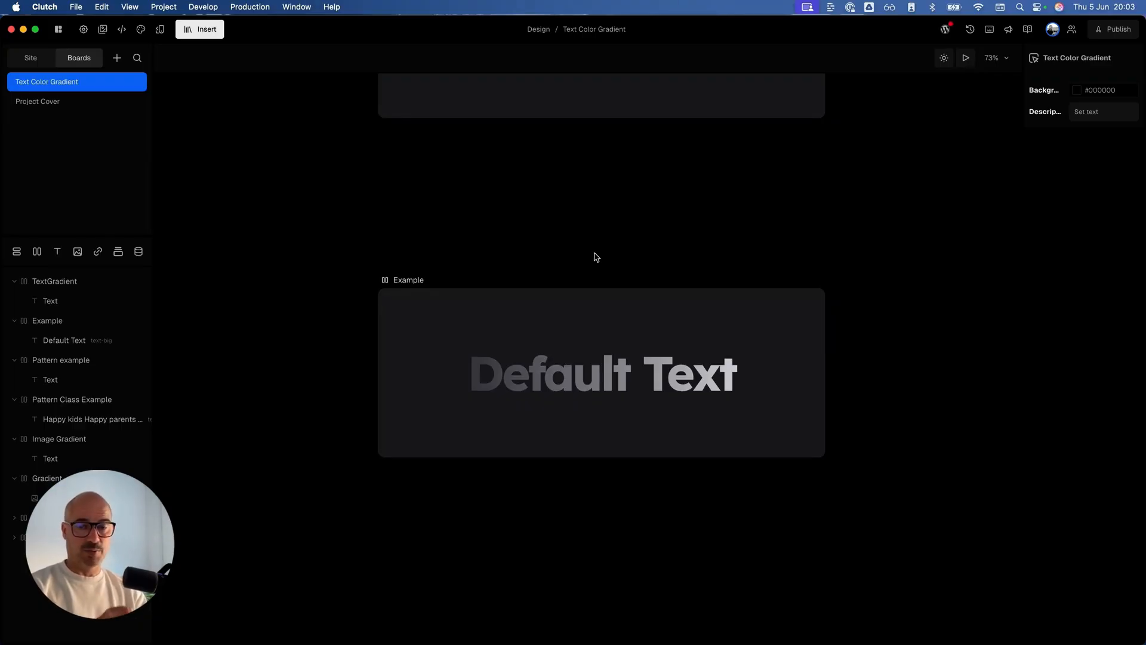
scroll(593, 256, right, 10)
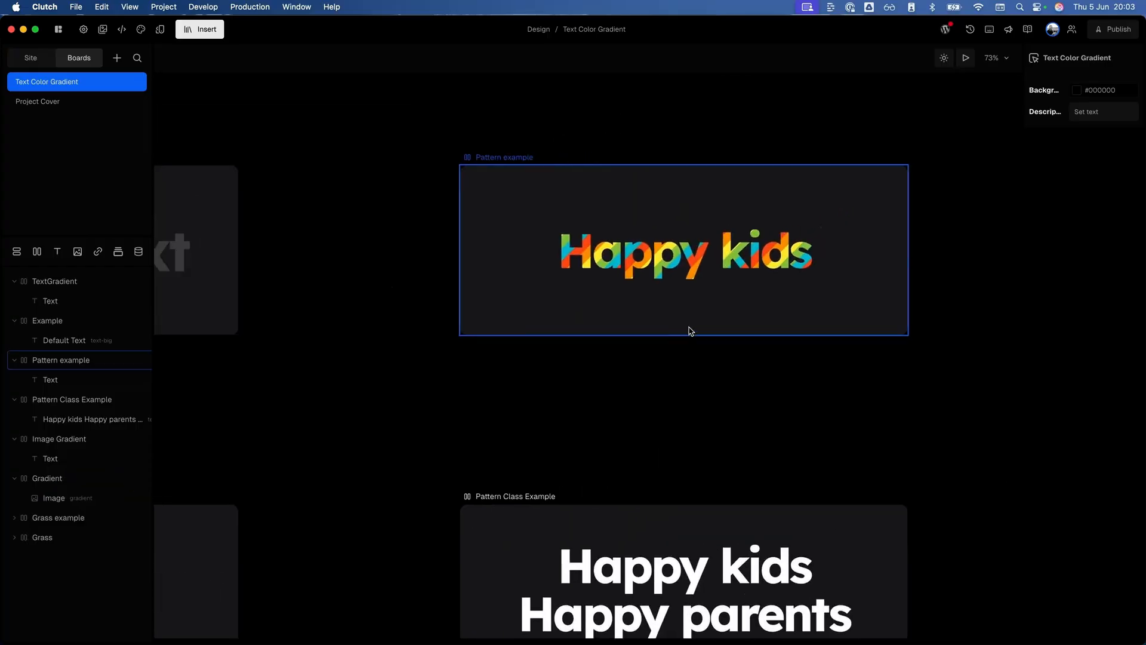
scroll(746, 276, up, 5)
scroll(743, 281, up, 2)
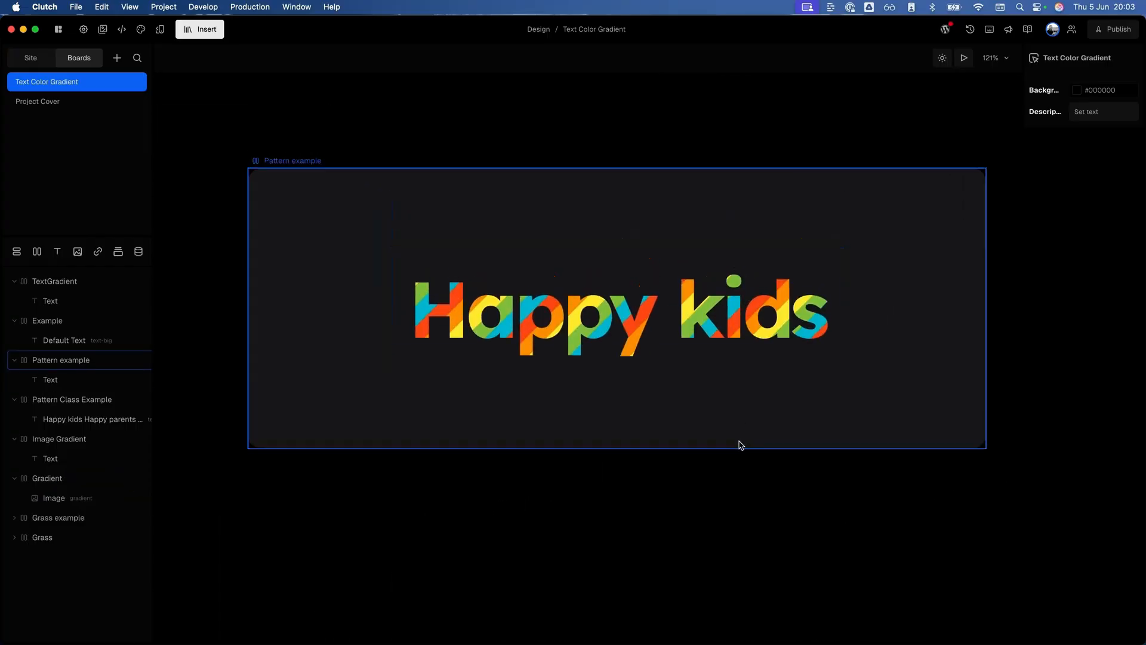
click(611, 344)
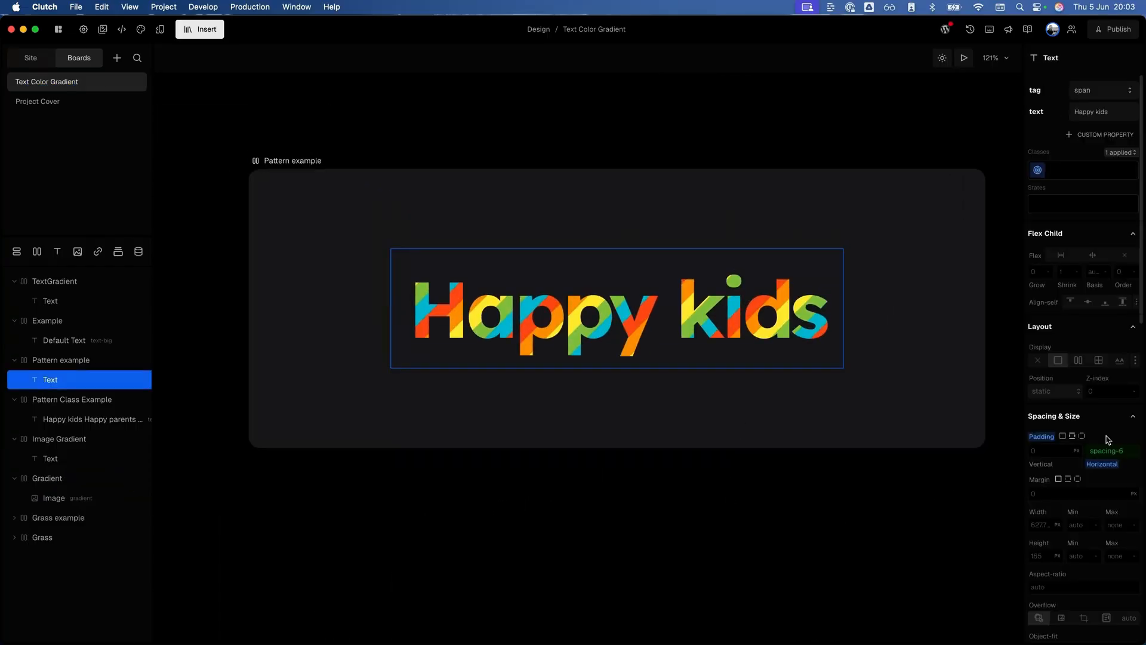
scroll(1086, 494, down, 5)
scroll(1085, 493, down, 10)
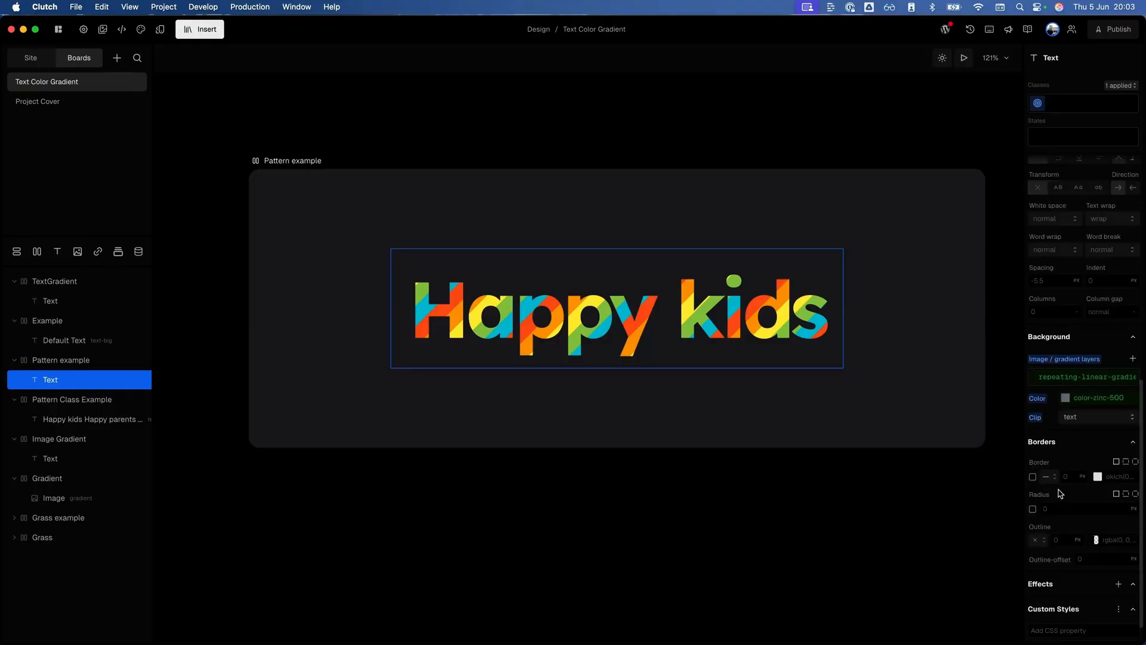
click(1071, 376)
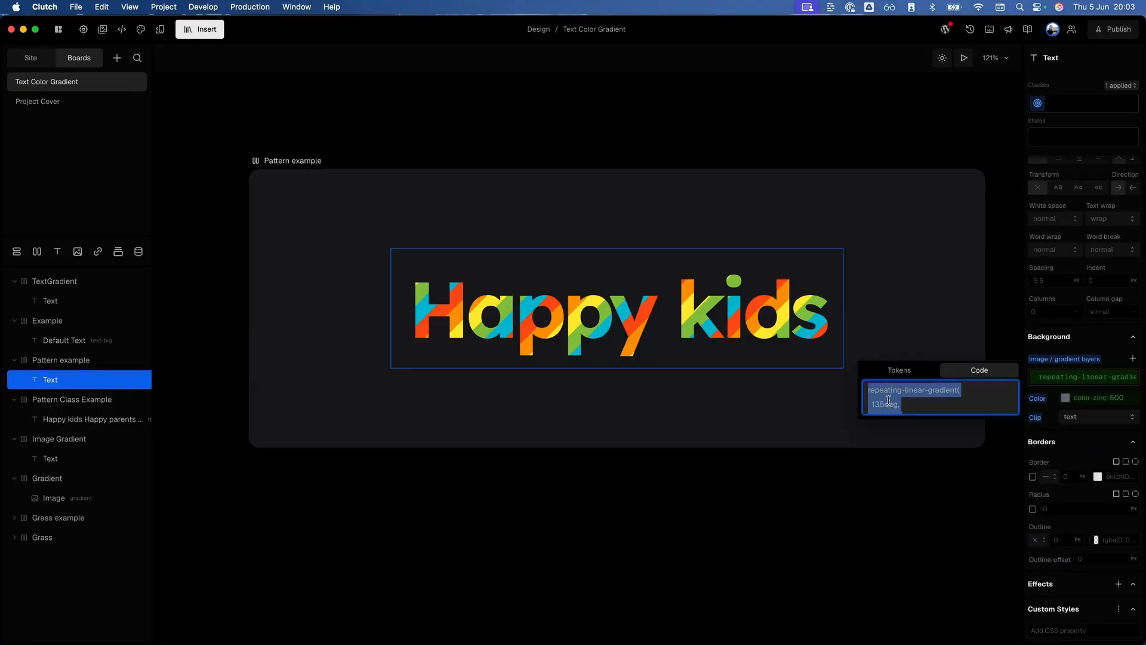
click(927, 400)
scroll(927, 400, down, 5)
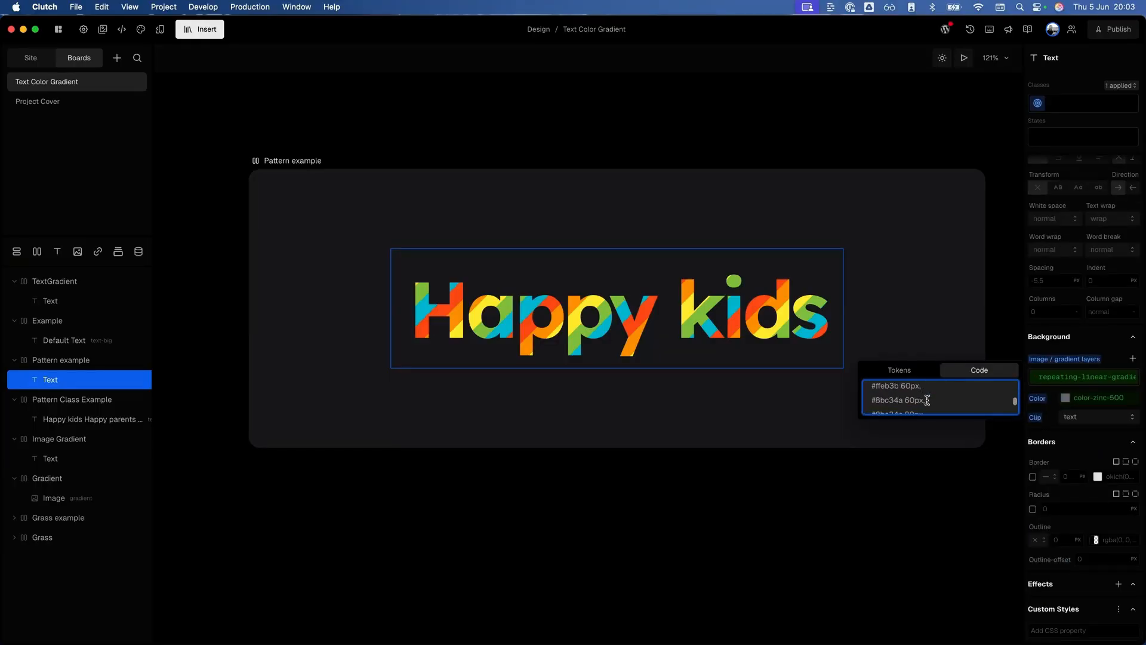
scroll(927, 400, up, 5)
drag(867, 392, 953, 410)
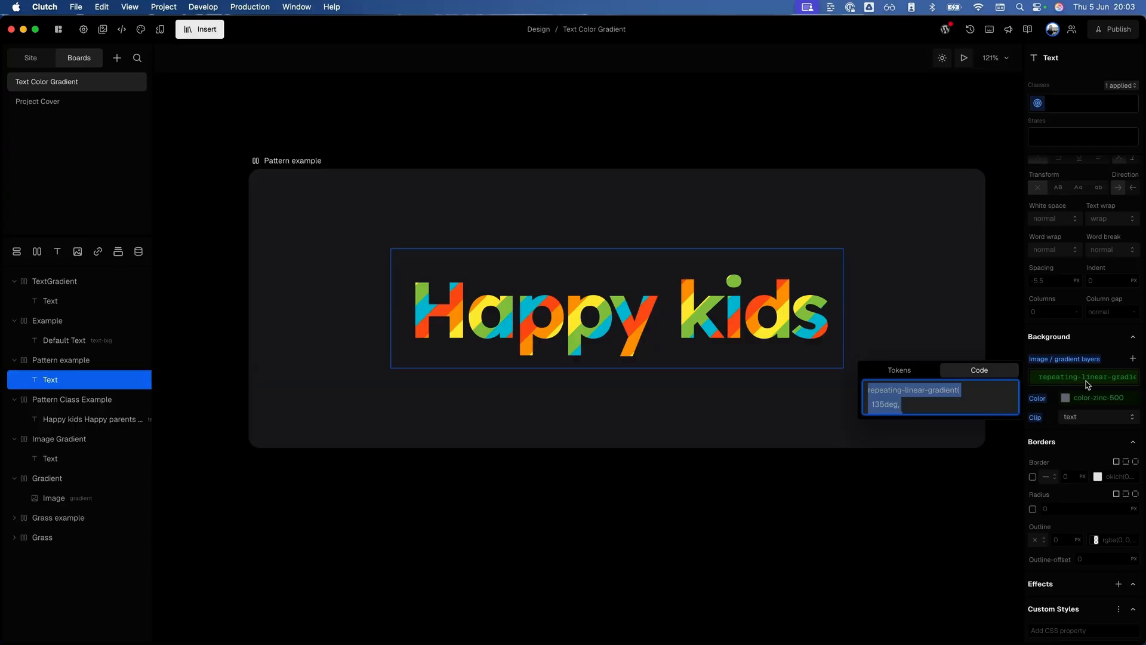
Clear the Happy kids text's existing background layer and add a default linear gradient layer in its place
click(1046, 384)
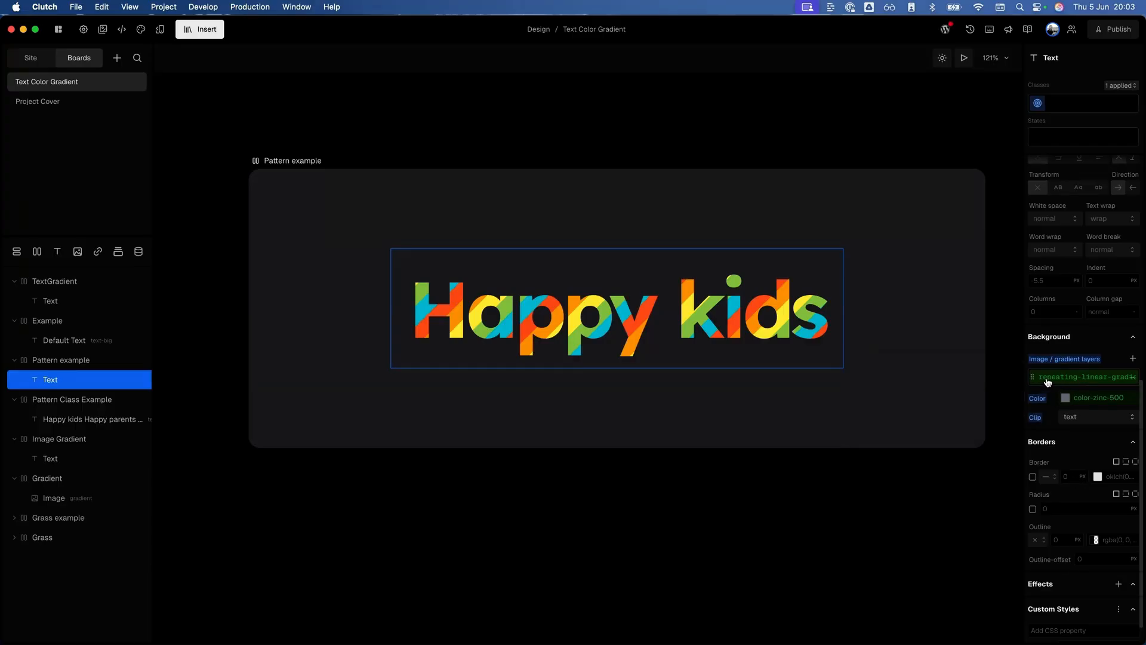
alt+click(1081, 362)
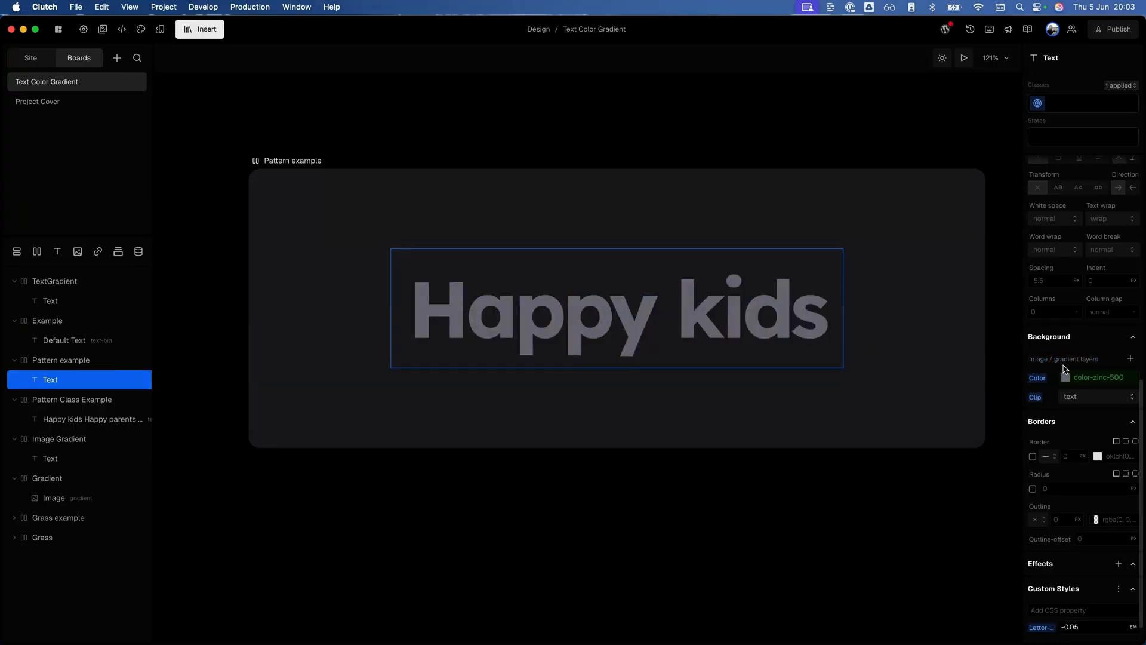
click(1131, 359)
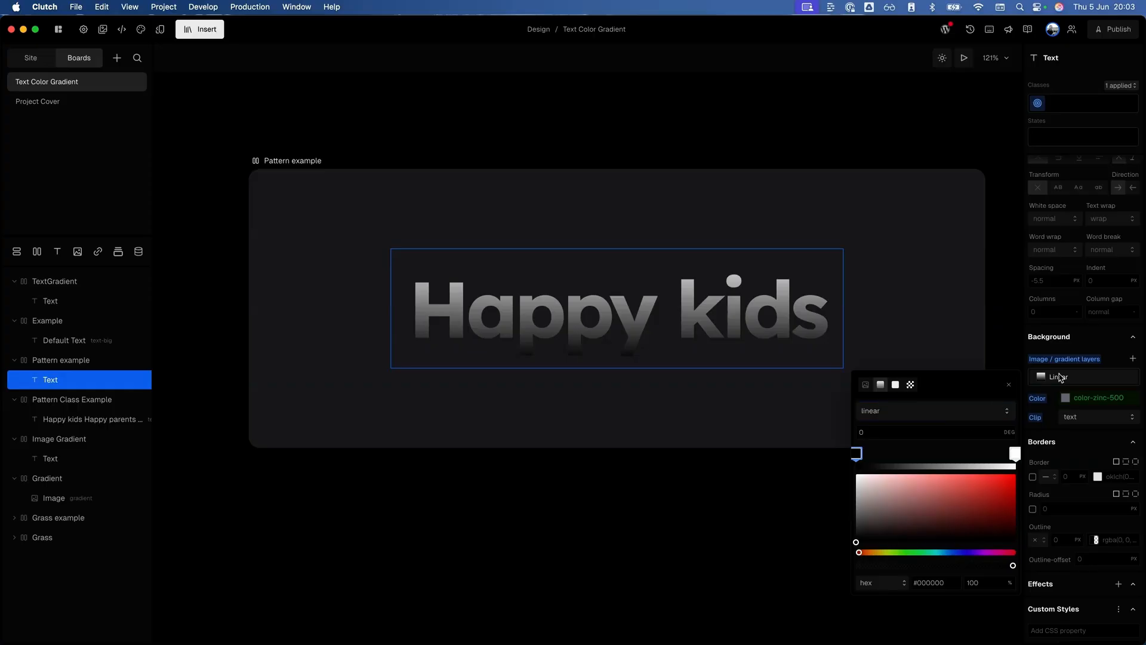
click(1009, 385)
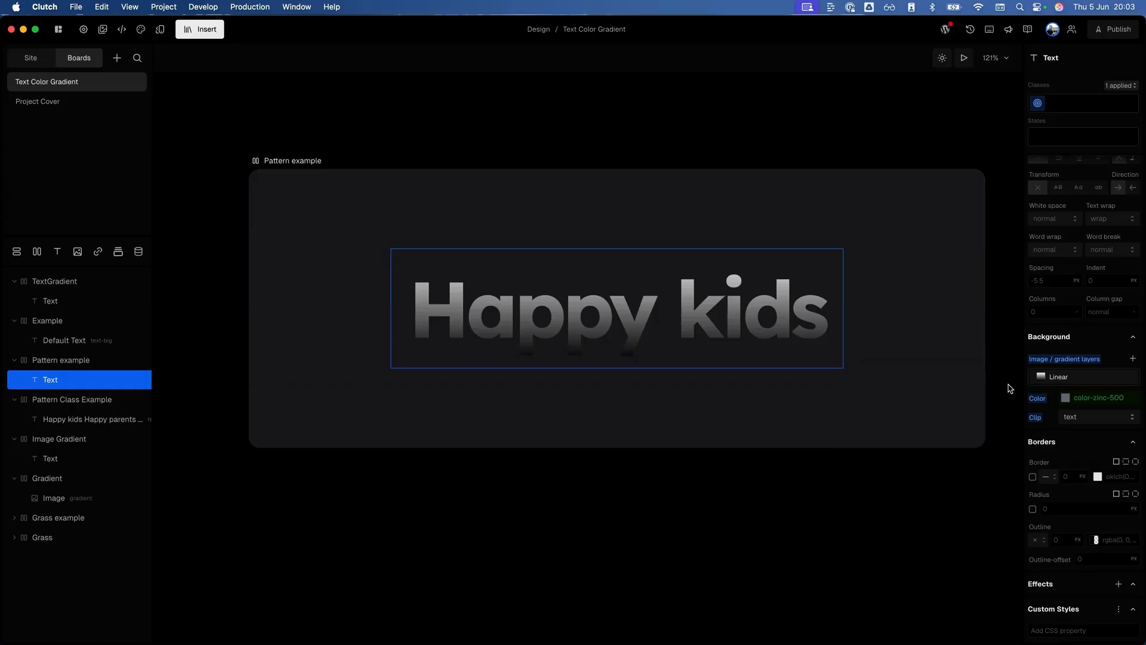
Replace the new layer's value with the copied repeating-linear-gradient code
click(1031, 370)
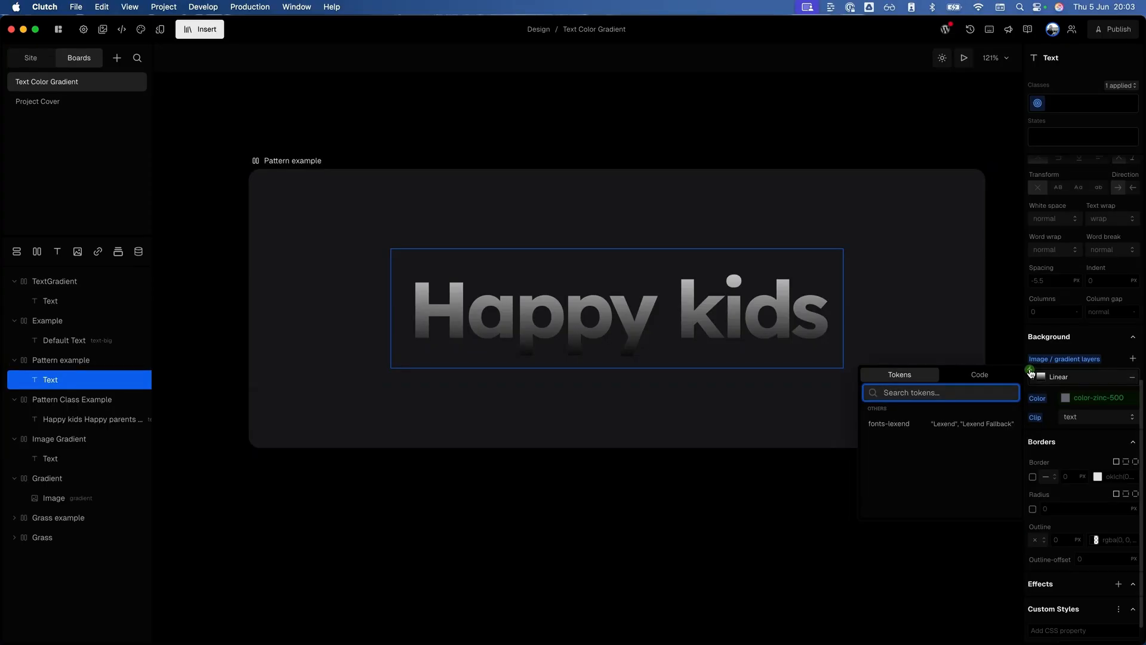
click(977, 376)
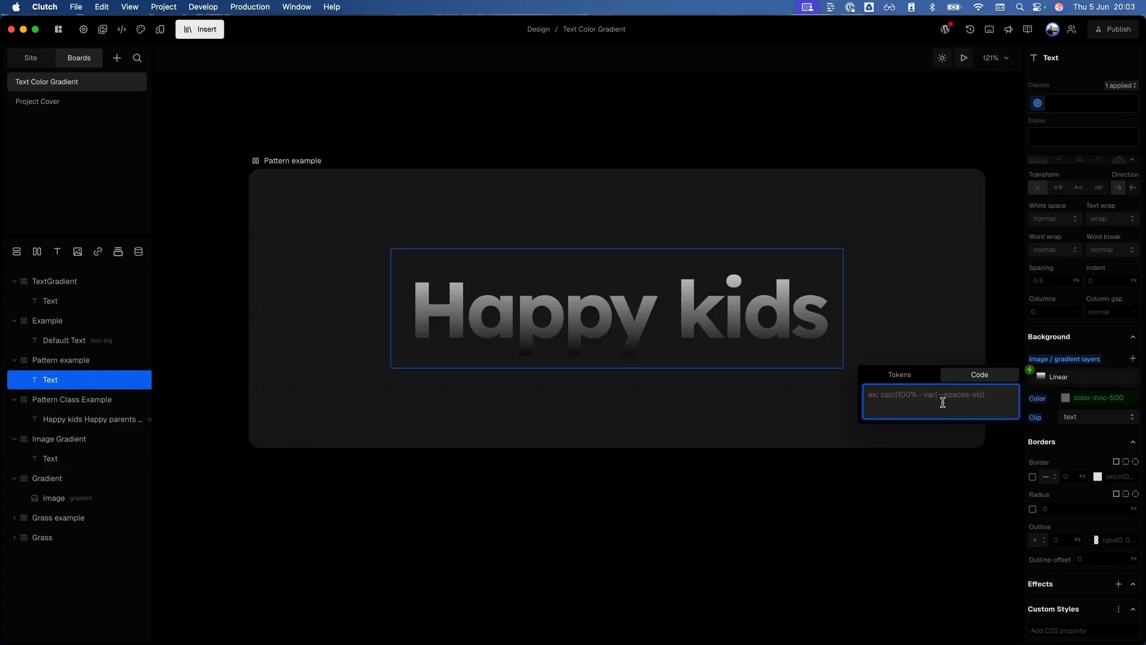
key(super+v)
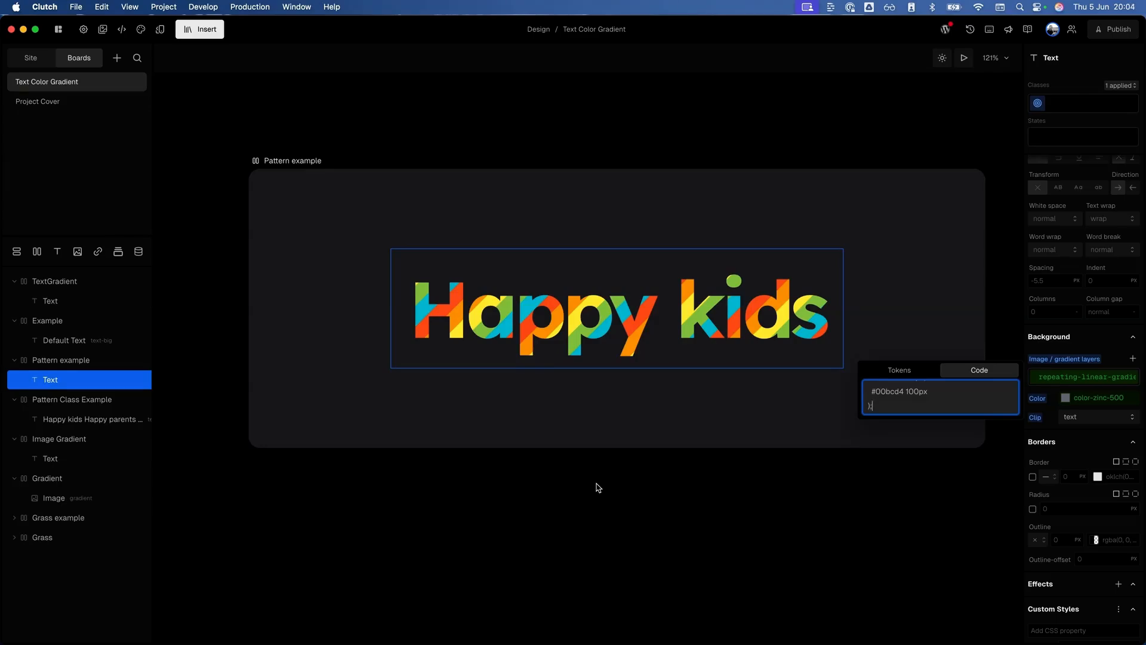
key(Escape)
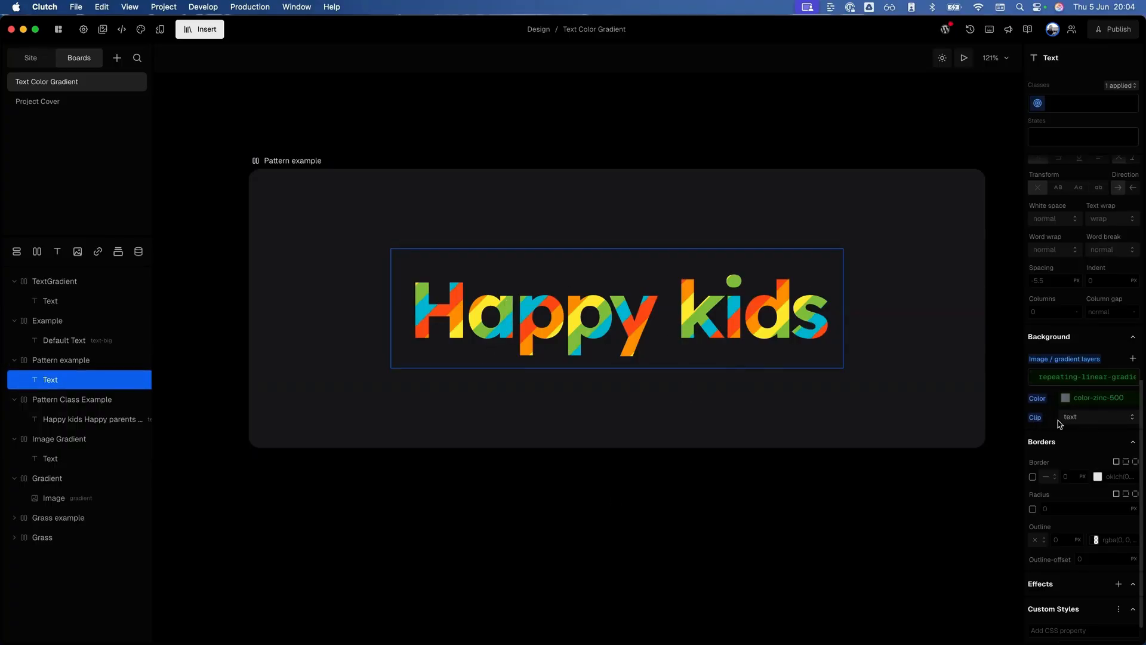
Add the happy-gradient class to the whole Happy kids Happy parents text in Pattern Class Example
scroll(1051, 394, up, 5)
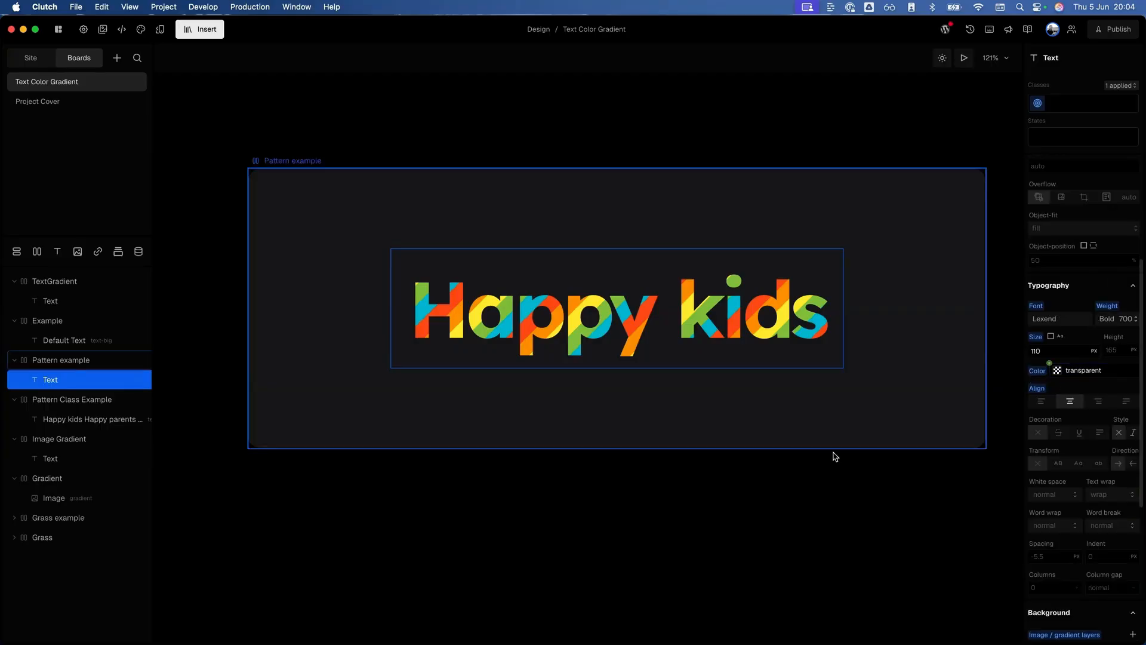
scroll(747, 468, down, 8)
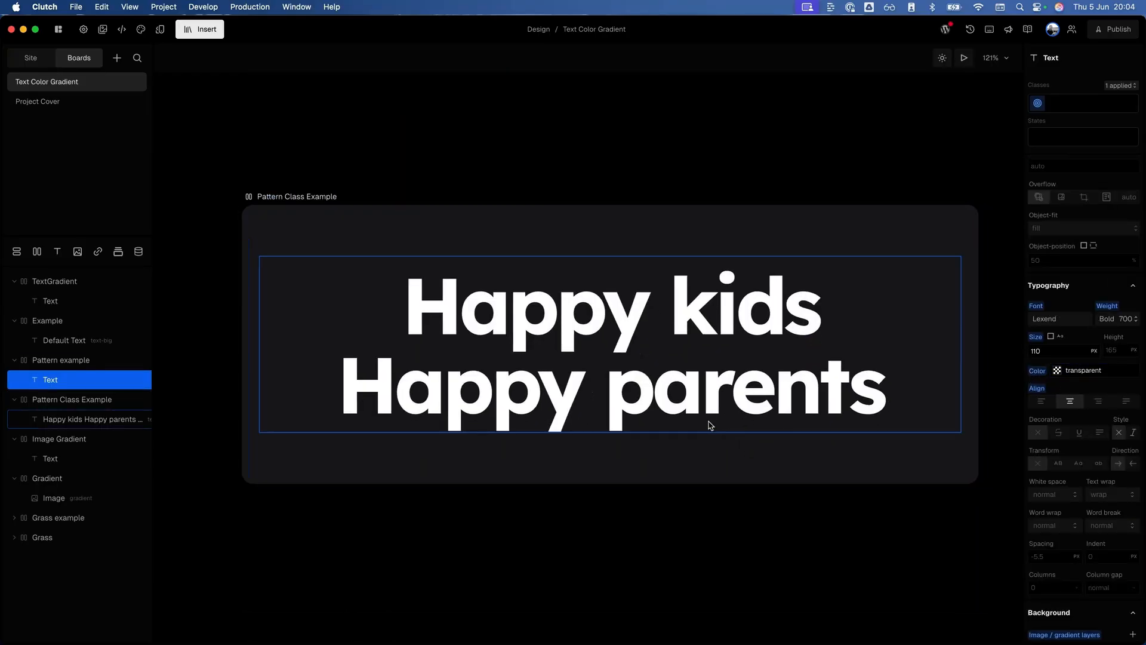
double_click(614, 358)
click(629, 316)
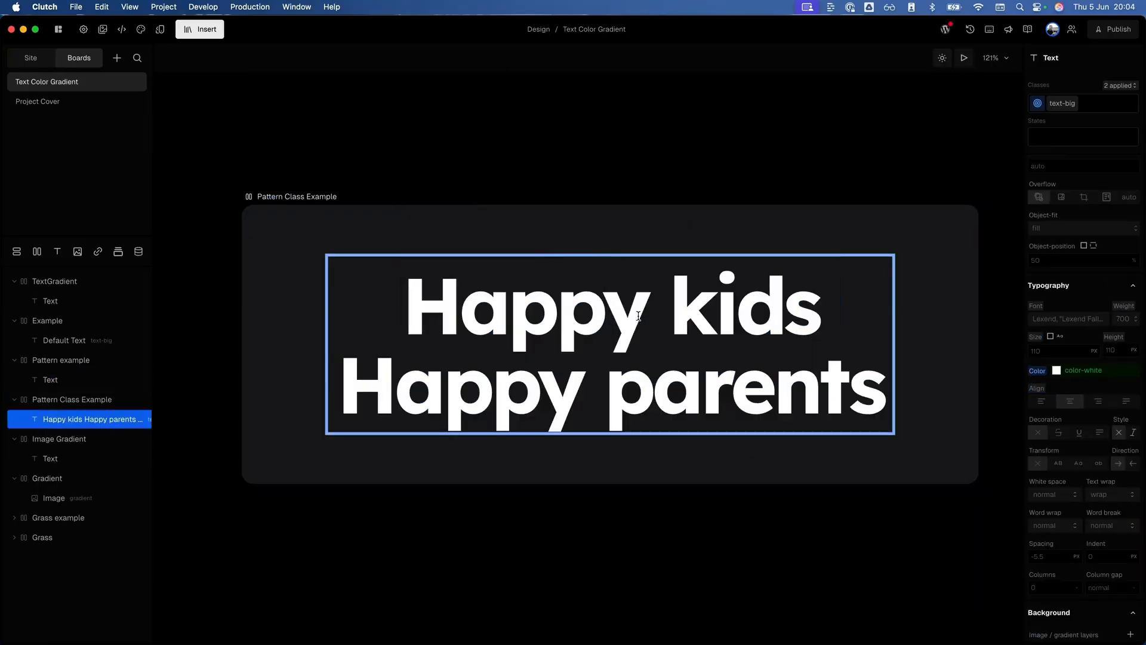
drag(645, 316, 406, 314)
click(1105, 104)
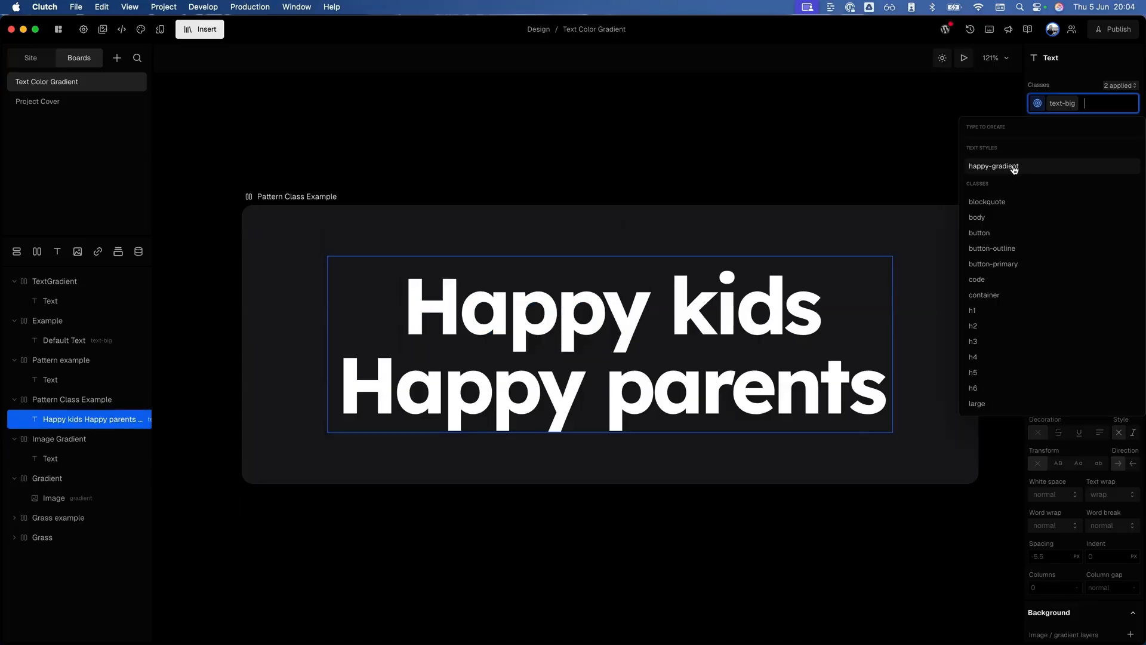
click(1013, 170)
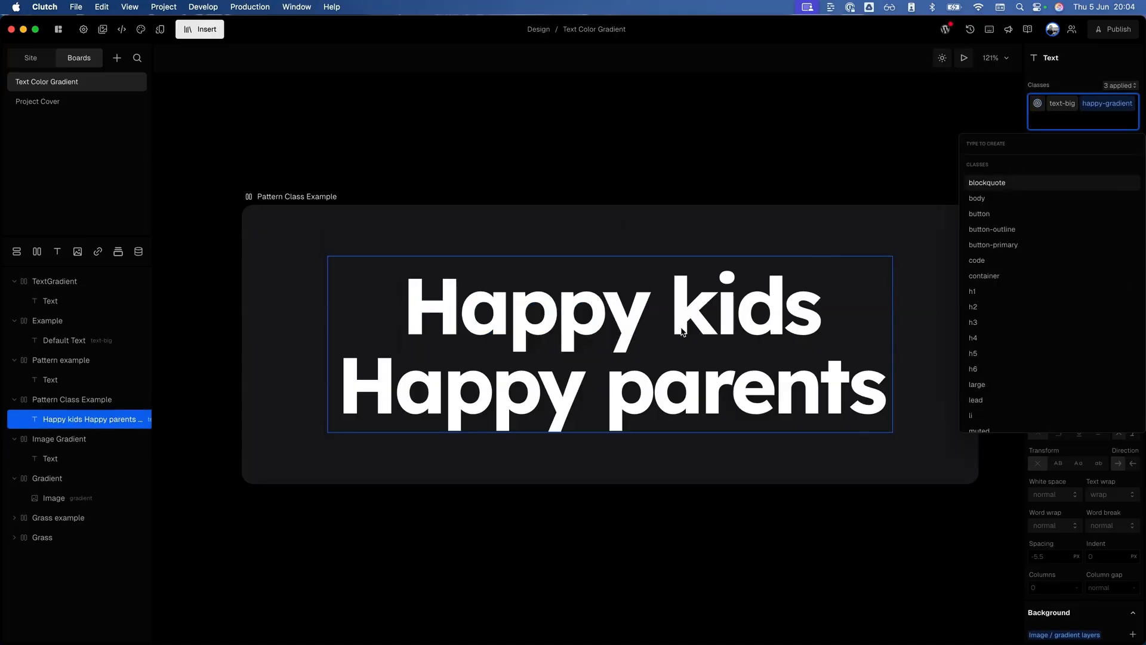
Apply the happy-gradient class inline to the word "parents" and to the first line's "Happy"
click(649, 401)
double_click(649, 401)
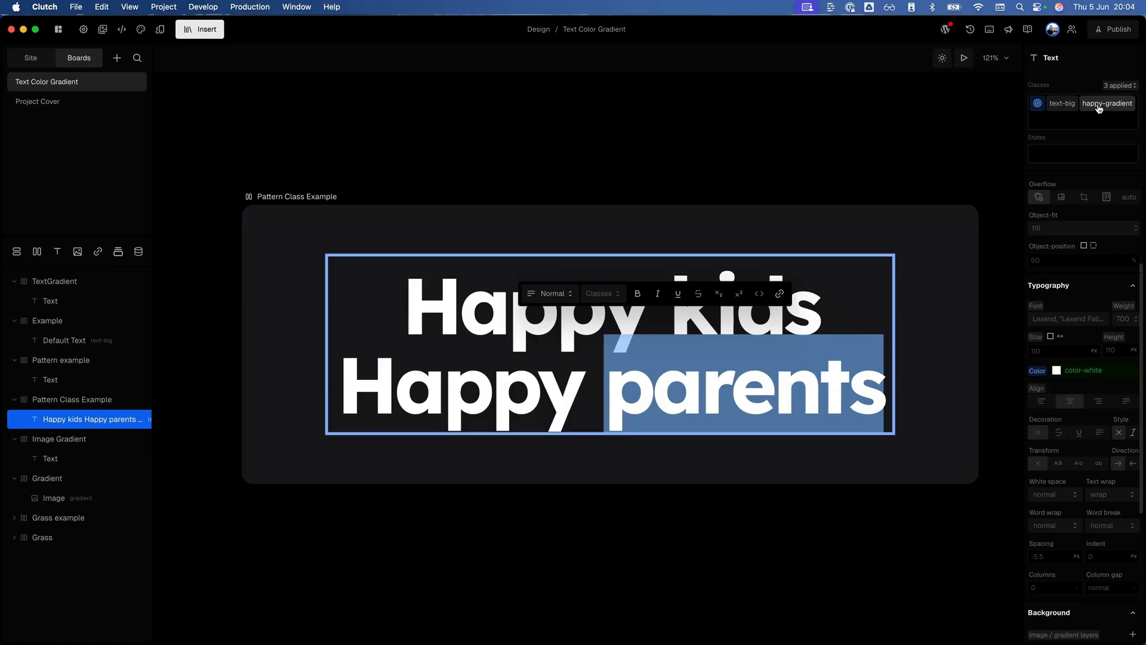
click(601, 293)
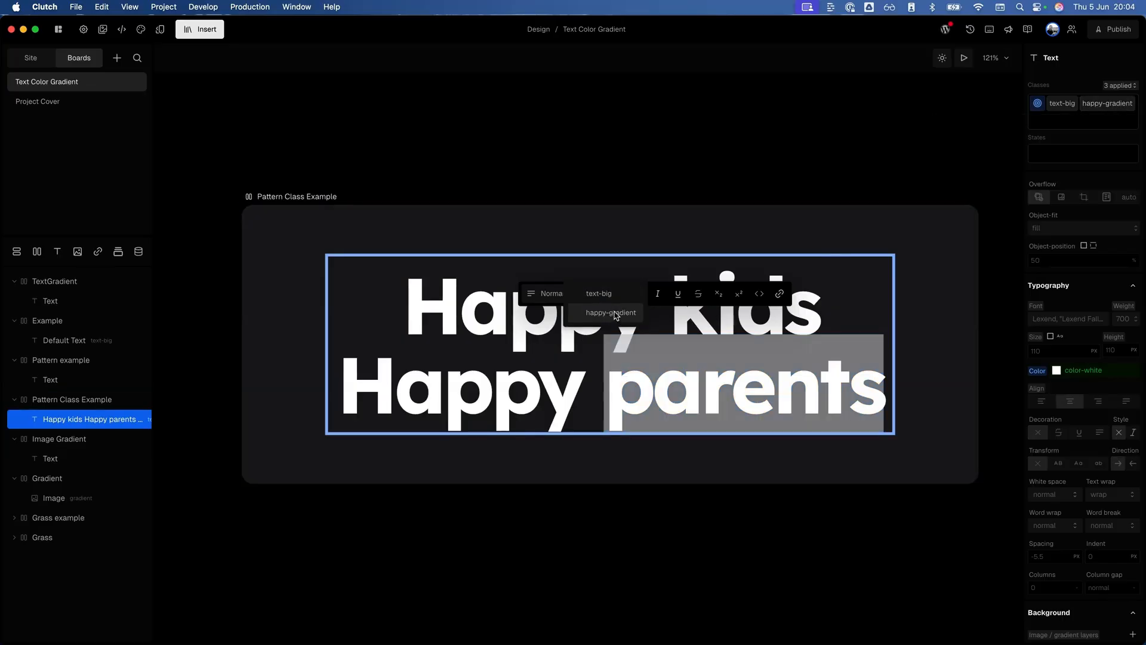
click(616, 314)
drag(650, 323, 424, 319)
click(434, 232)
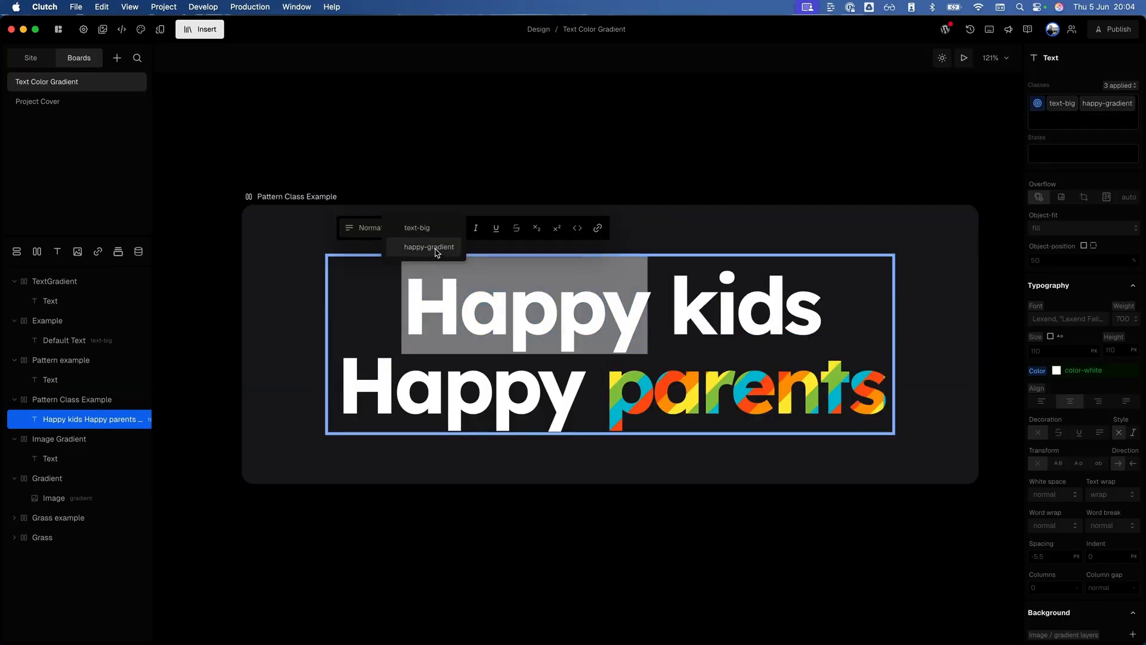
click(438, 251)
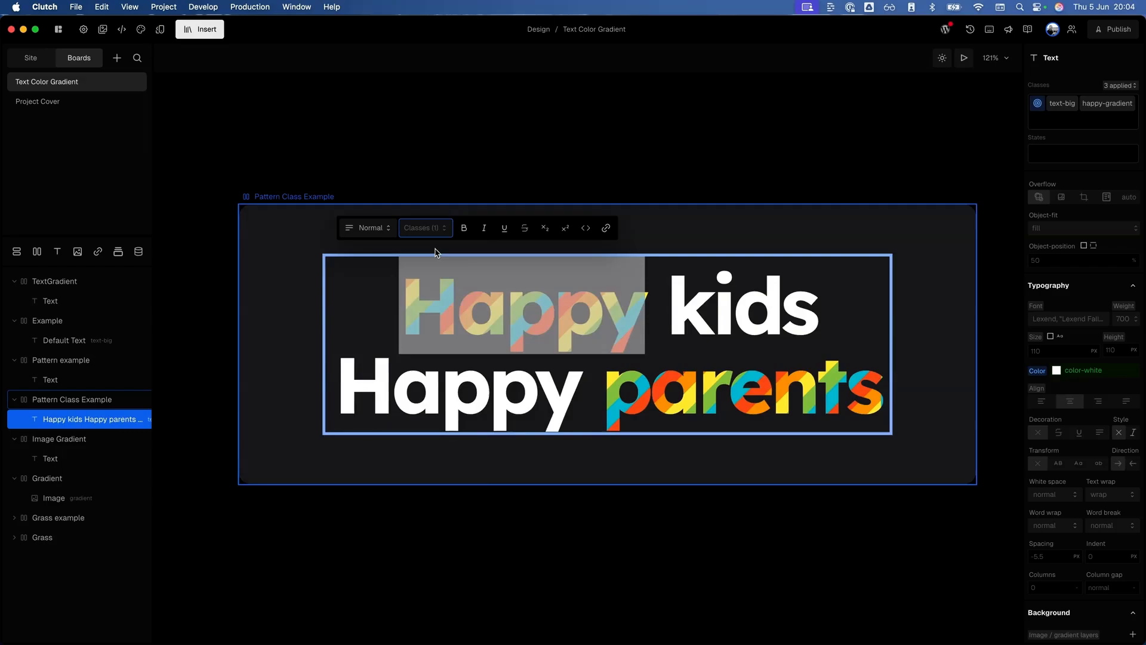
Remove the happy-gradient class from the whole Happy kids Happy parents text element and deselect it
click(1110, 104)
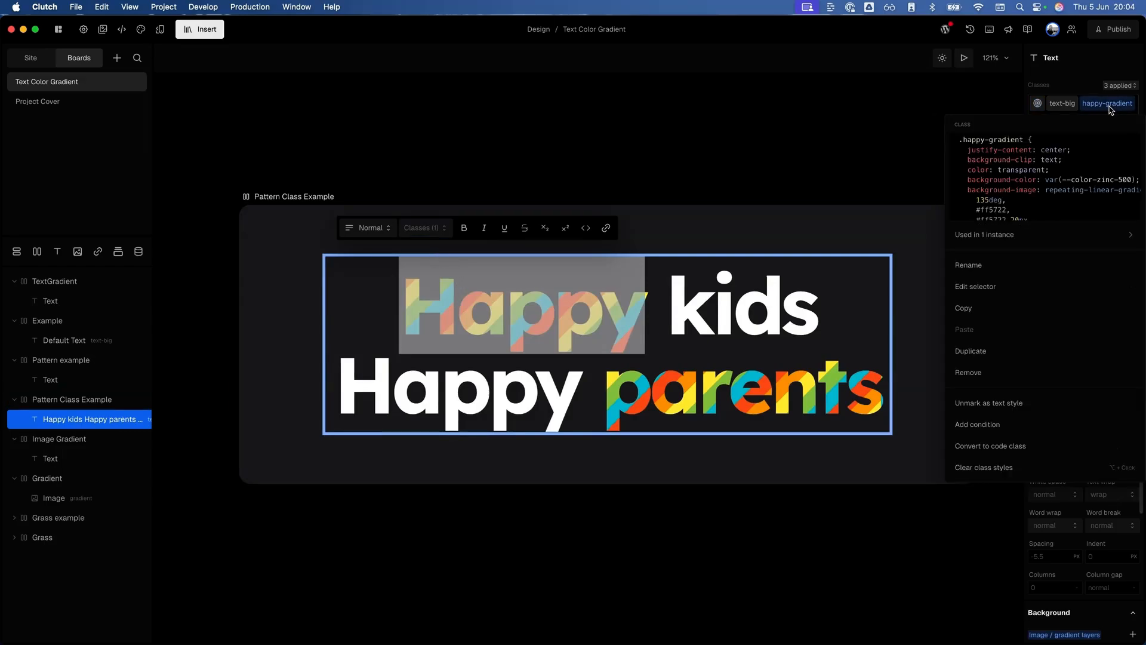
click(1015, 382)
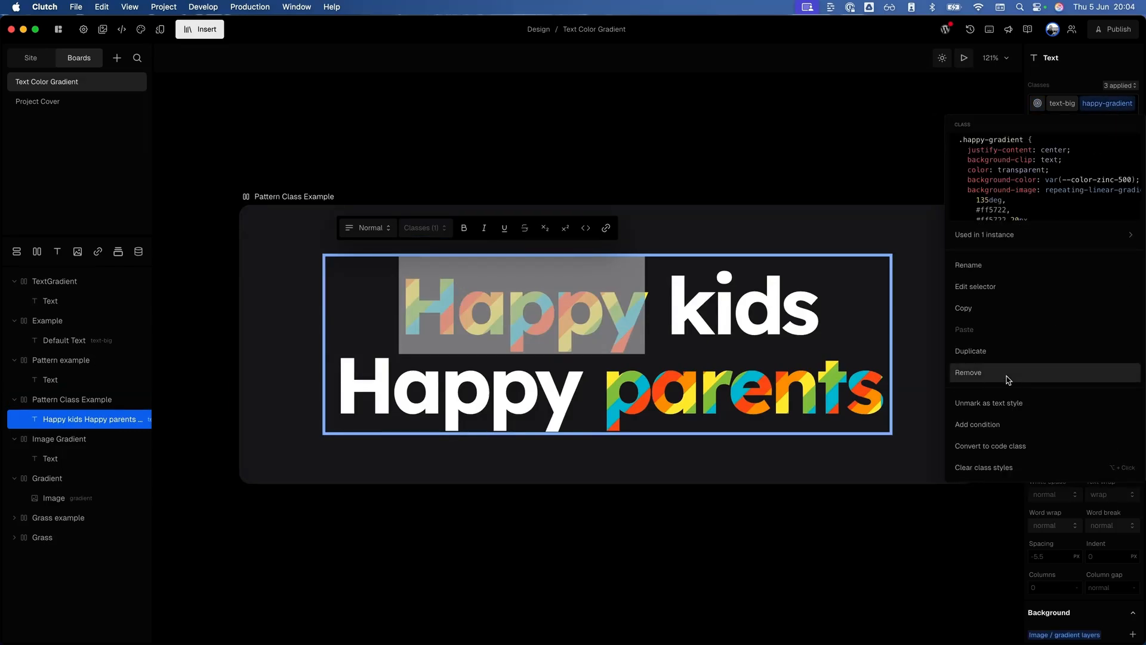
click(659, 529)
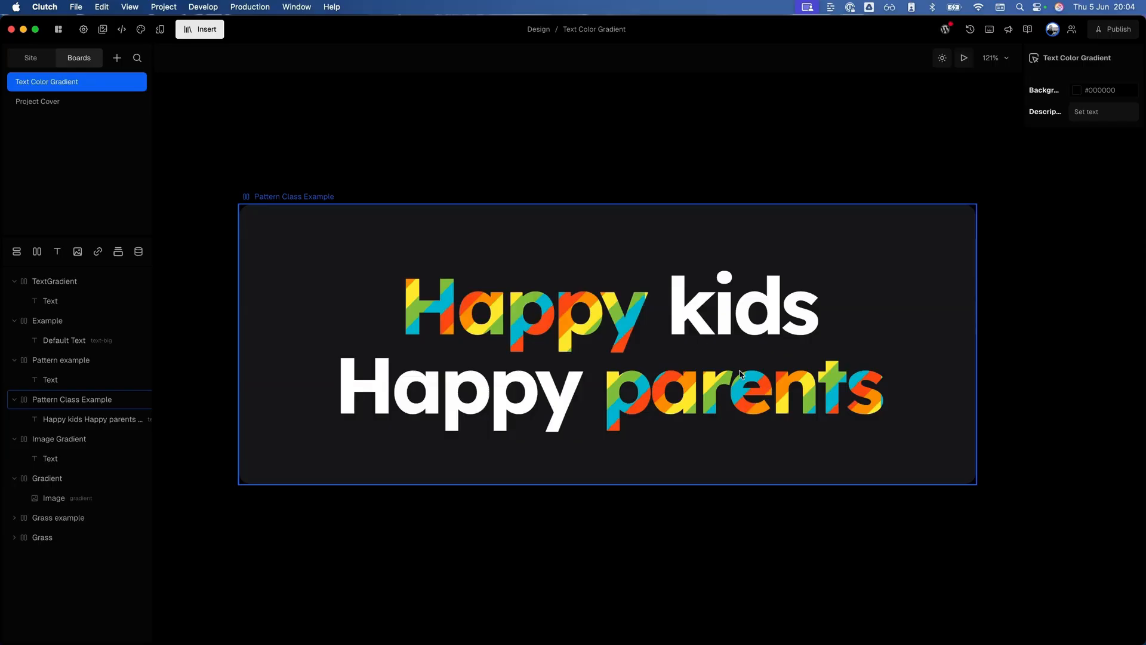
click(681, 404)
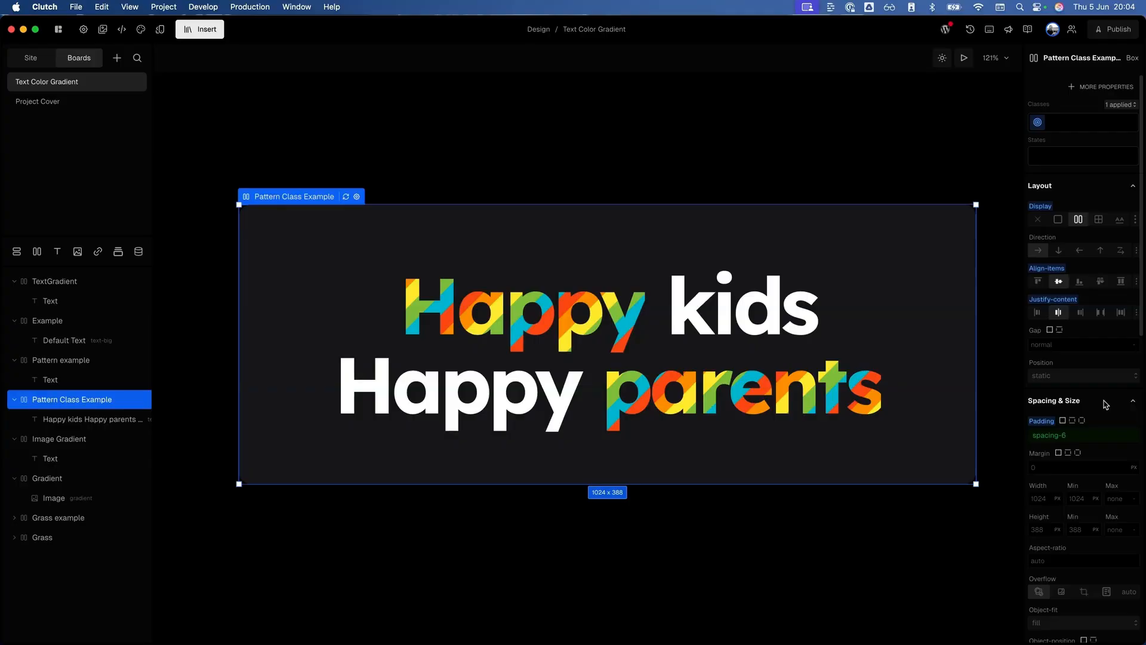
scroll(1105, 403, down, 1)
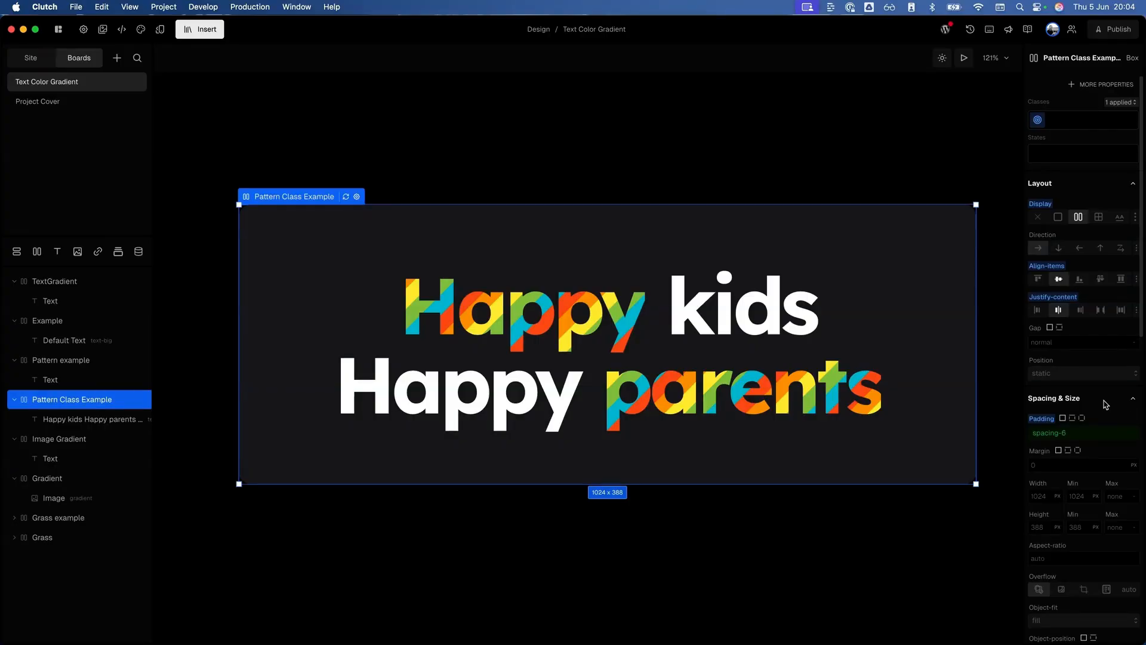
click(810, 339)
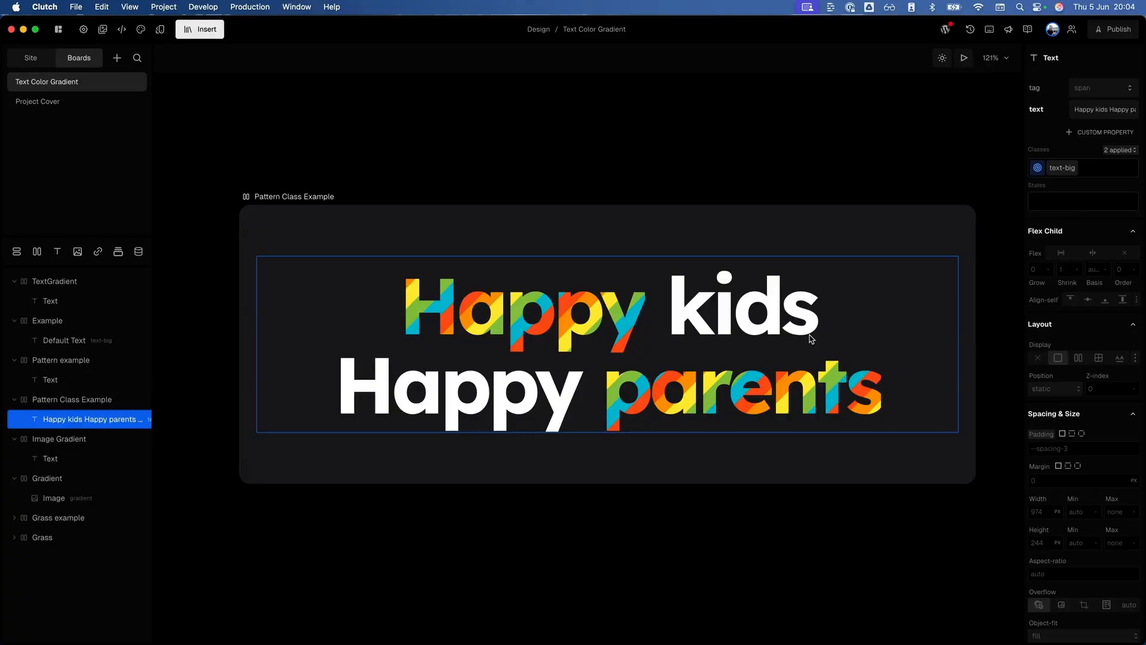
Add a background layer to the text in the Image Gradient frame and switch the layer type to image
scroll(811, 338, down, 10)
scroll(813, 335, left, 5)
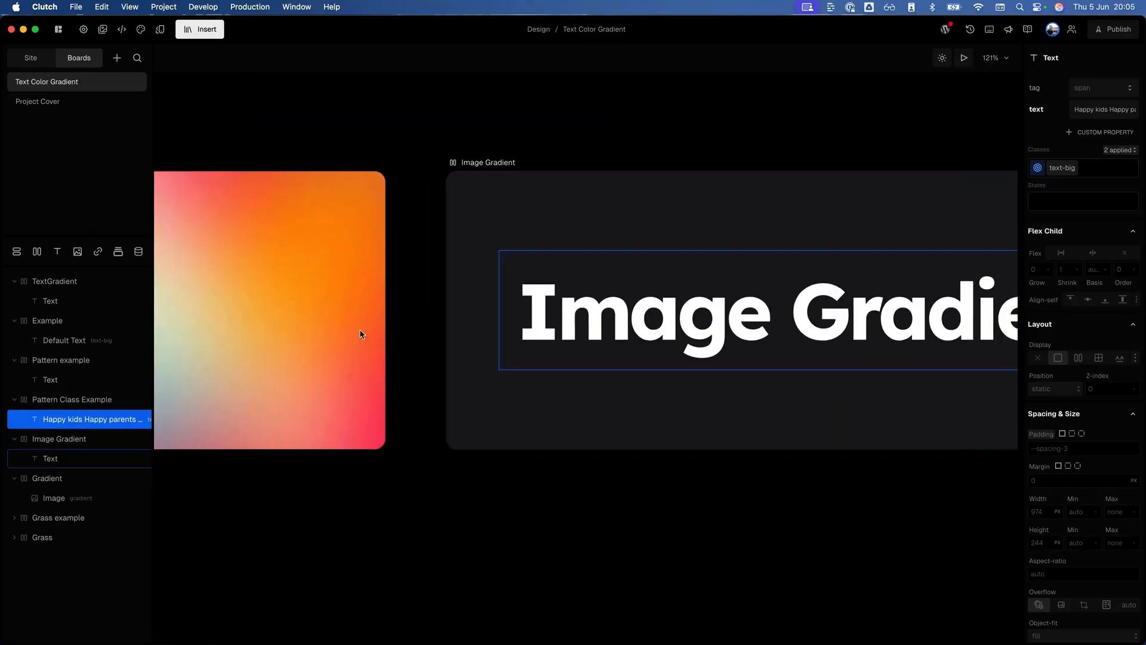
scroll(259, 320, left, 2)
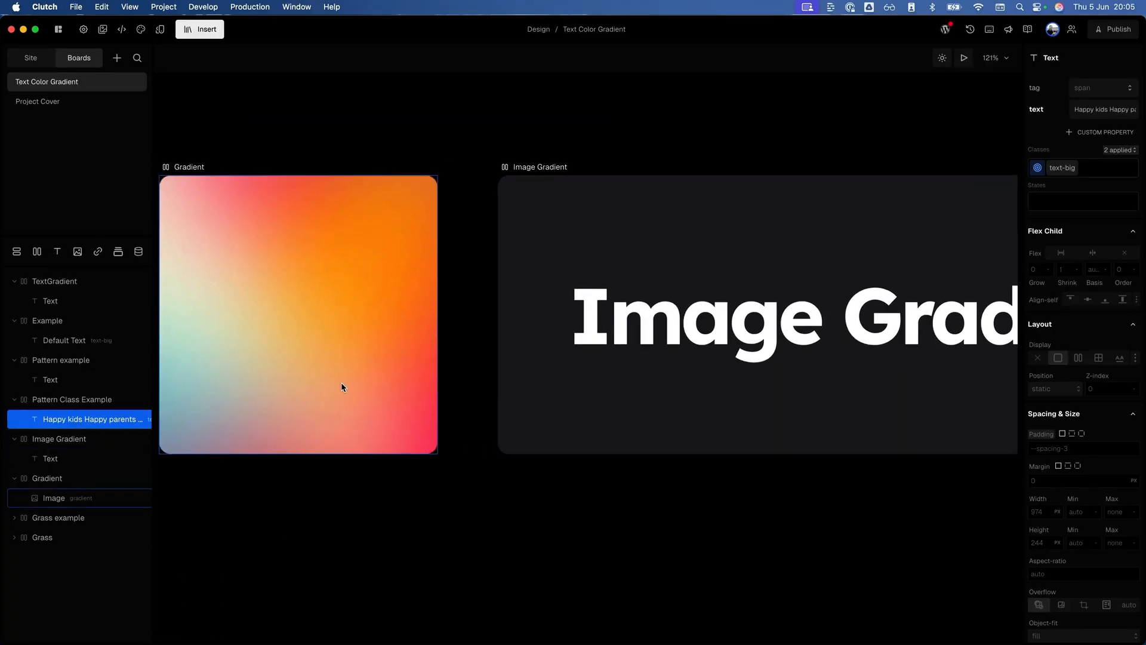
scroll(344, 357, right, 10)
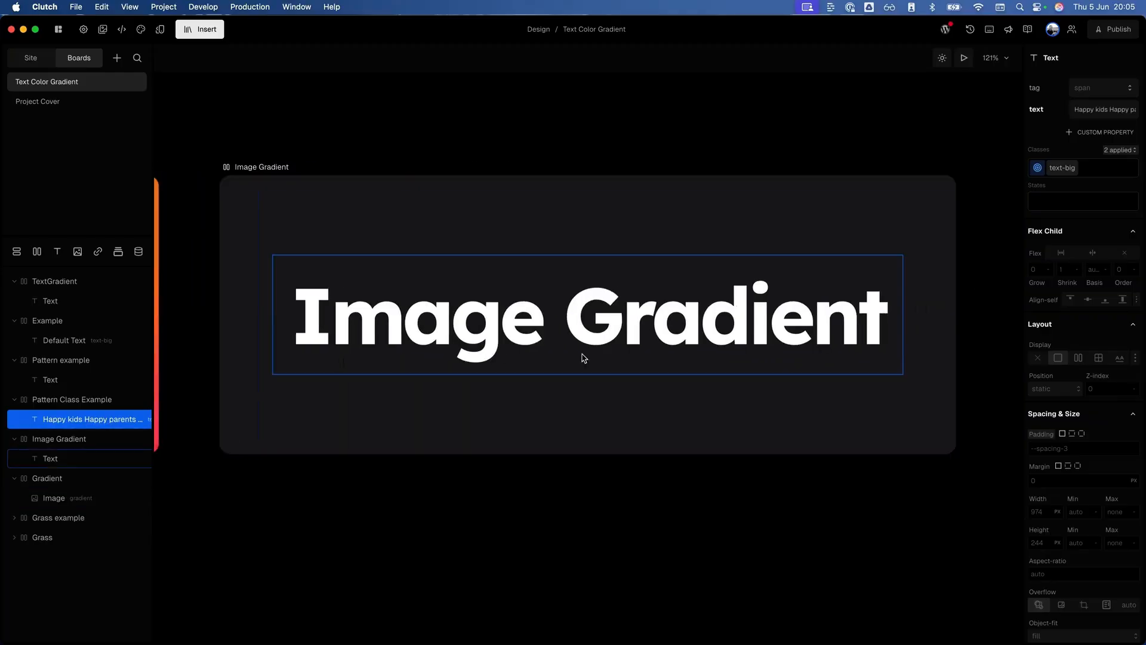
click(776, 326)
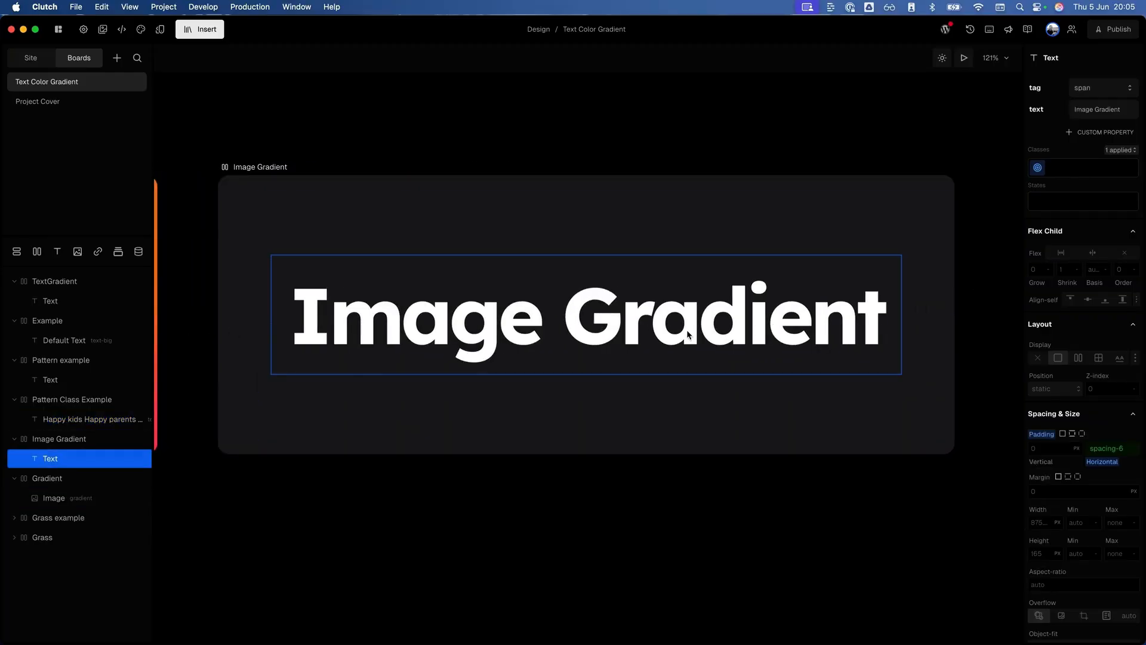
scroll(1072, 486, down, 10)
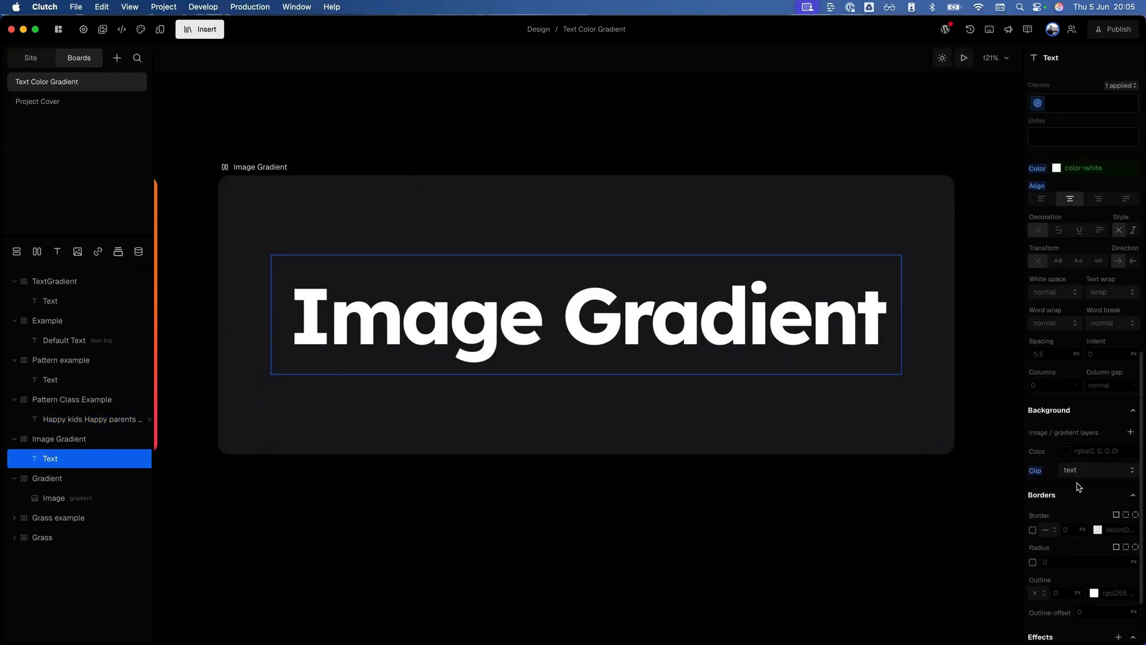
scroll(1078, 486, down, 1)
click(1132, 418)
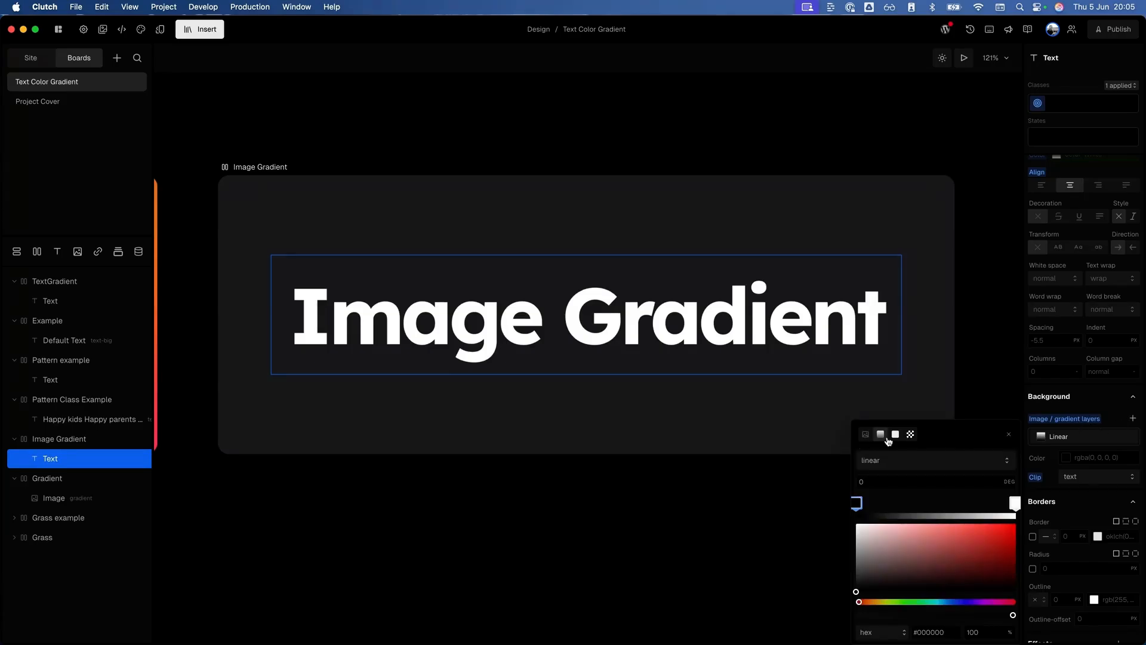
click(865, 434)
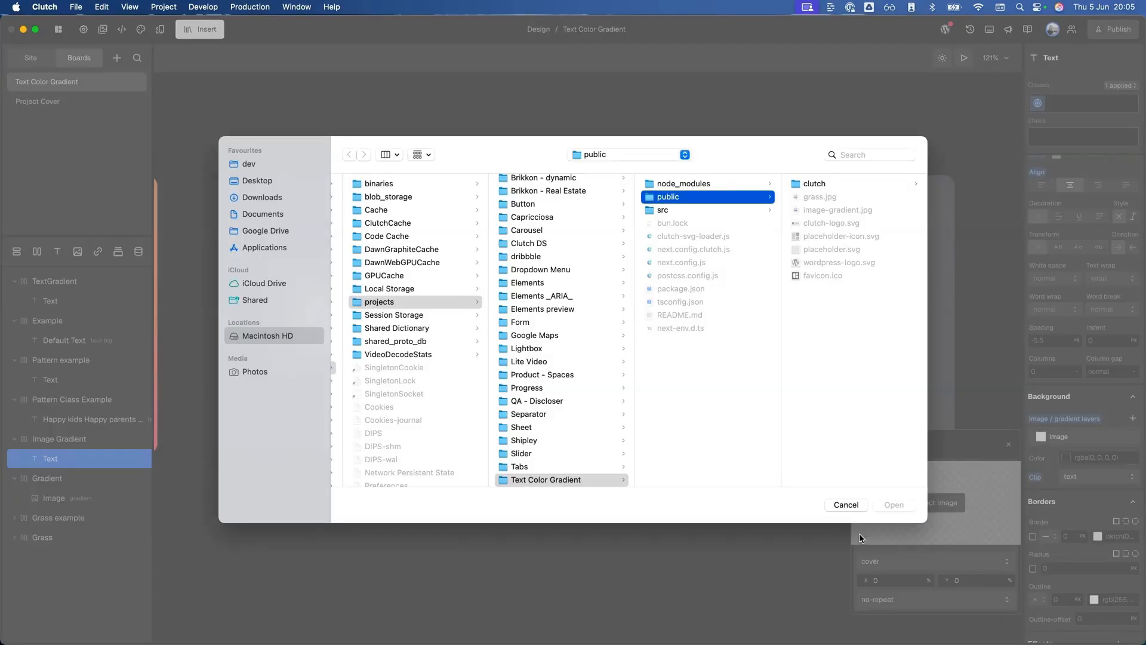
Load image-gradient.jpg from the project's public folder as the Image Gradient text's background image
click(846, 505)
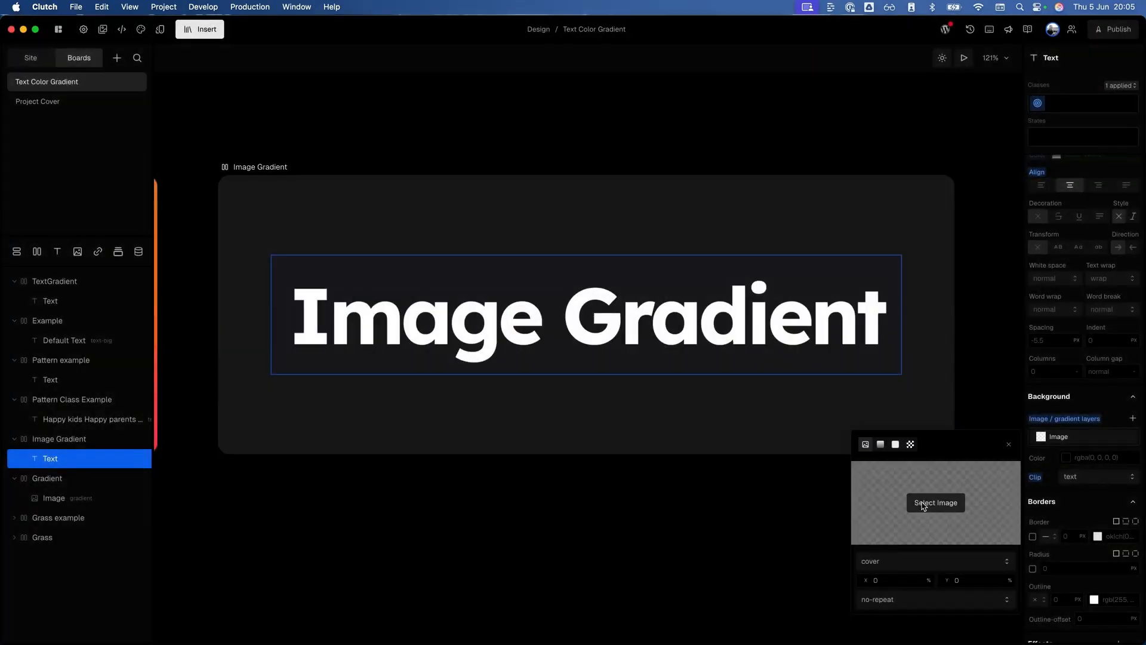
click(923, 505)
click(839, 210)
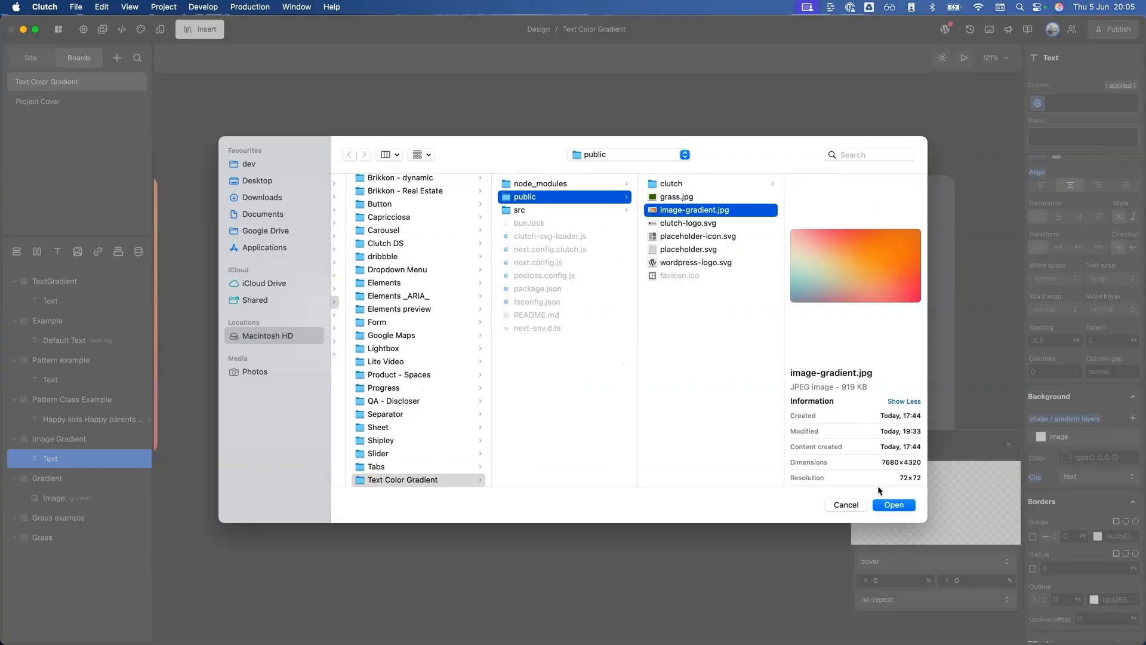
click(893, 504)
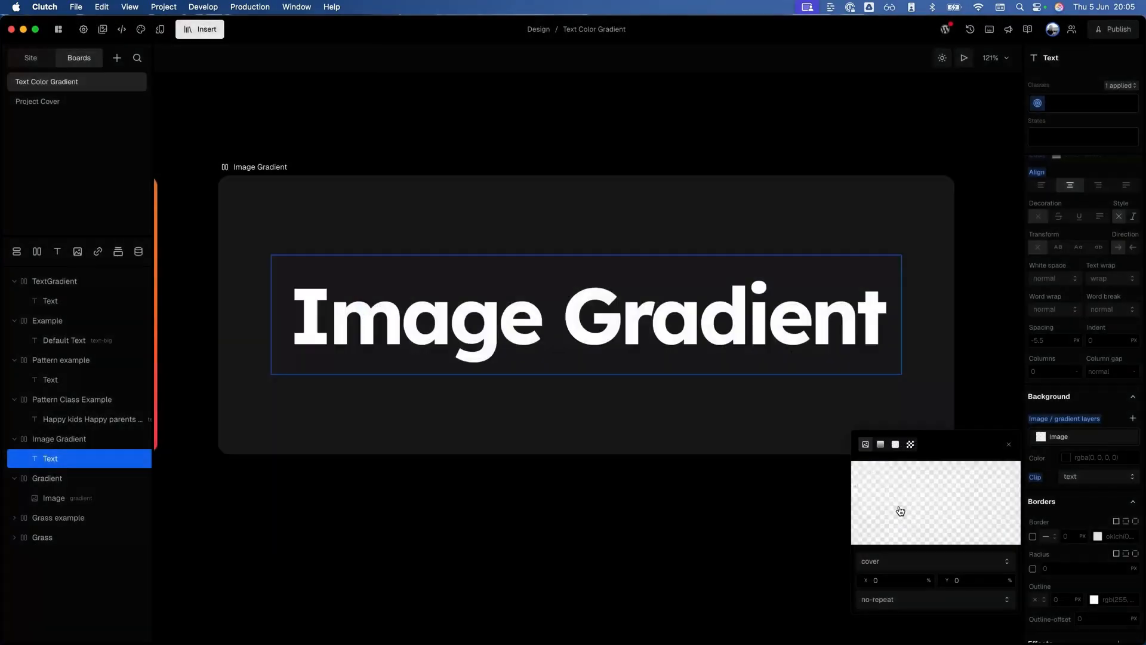
click(738, 516)
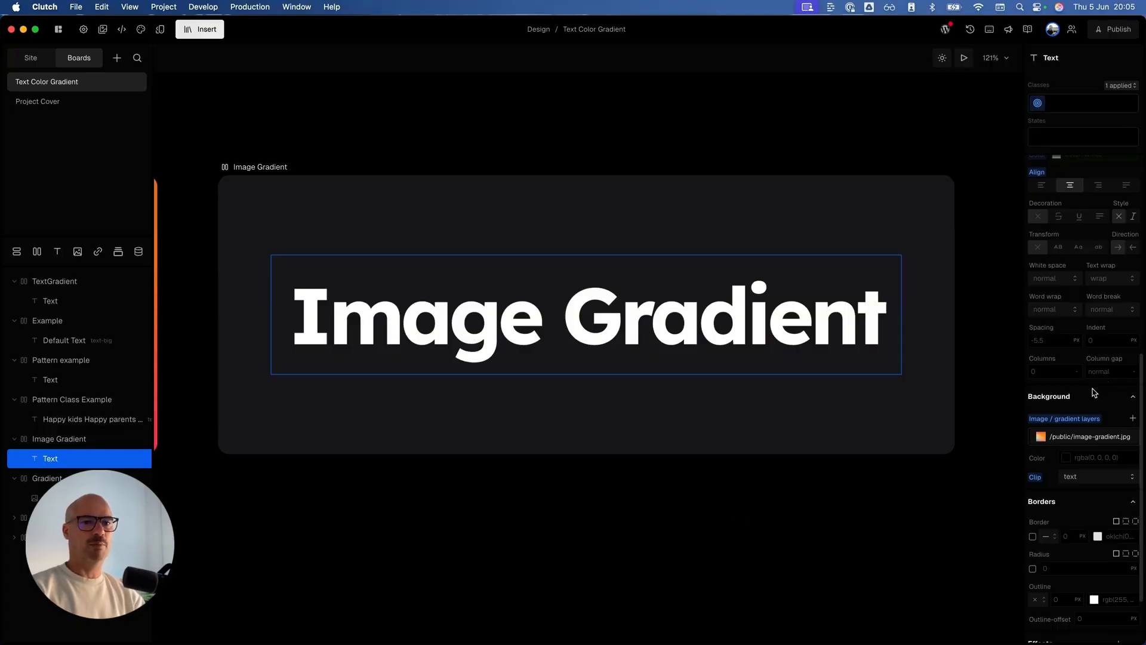
Reset the Image Gradient text's white typography colour and make it transparent, with the canvas at 100% zoom
scroll(1081, 358, up, 5)
click(1037, 359)
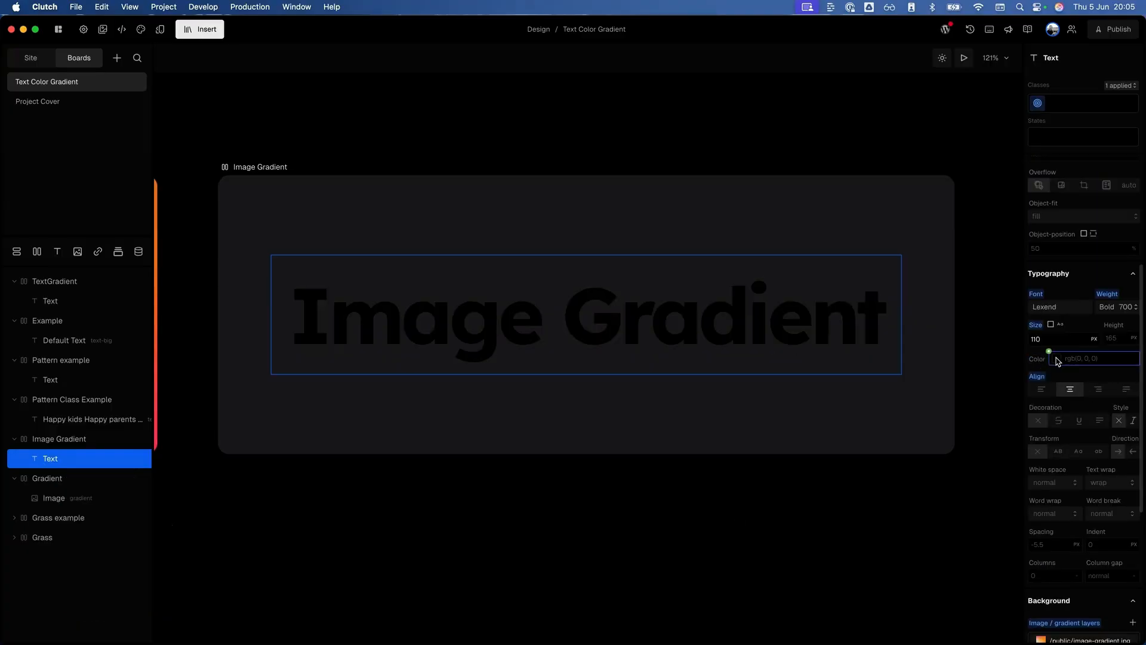
click(1055, 358)
click(895, 374)
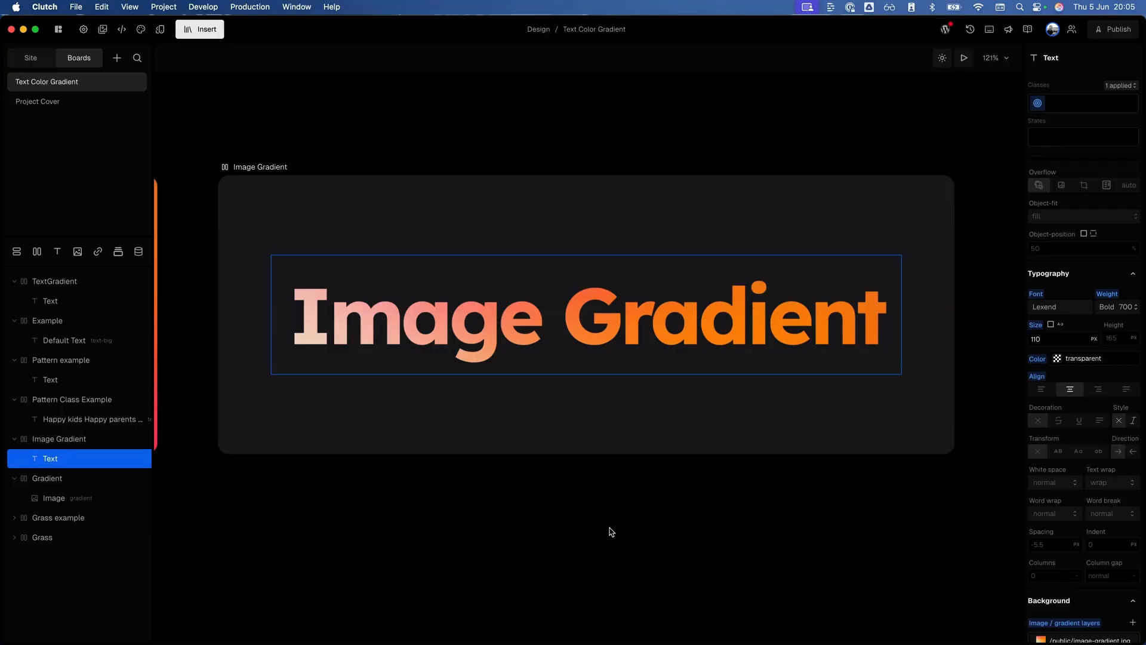
key(super+0)
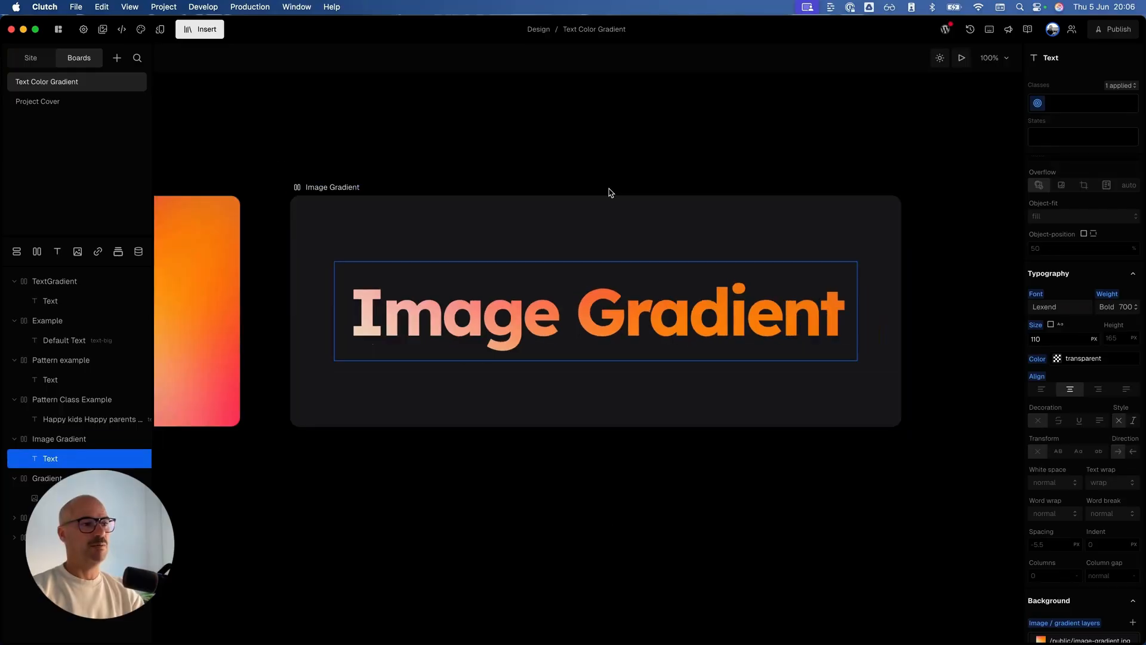